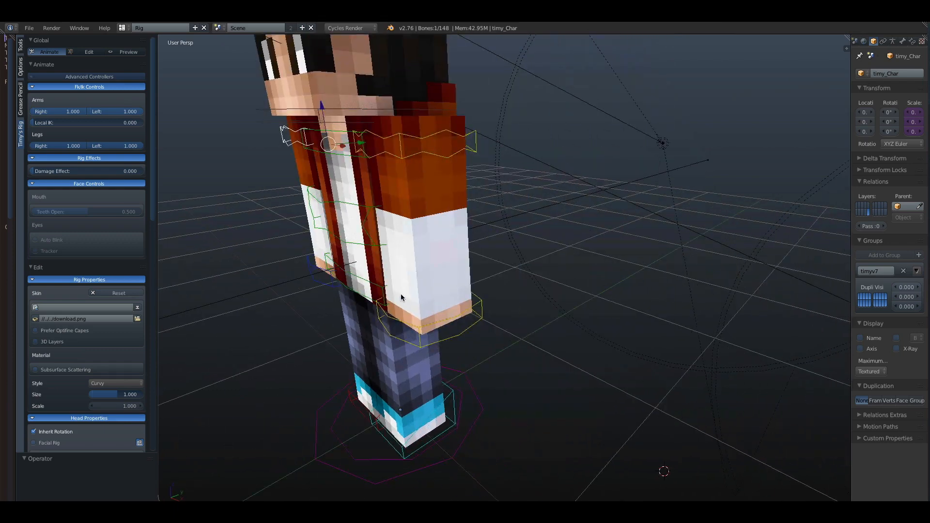
scroll(401, 294, "down", 2)
middle_click_drag(401, 294, 496, 295)
scroll(481, 298, "down", 3)
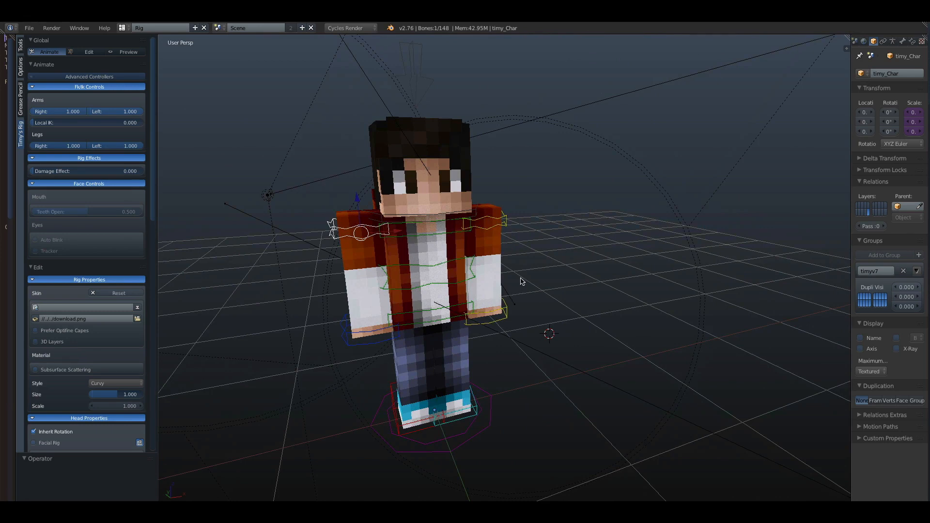
scroll(521, 281, "up", 2)
middle_click_drag(524, 286, 557, 279)
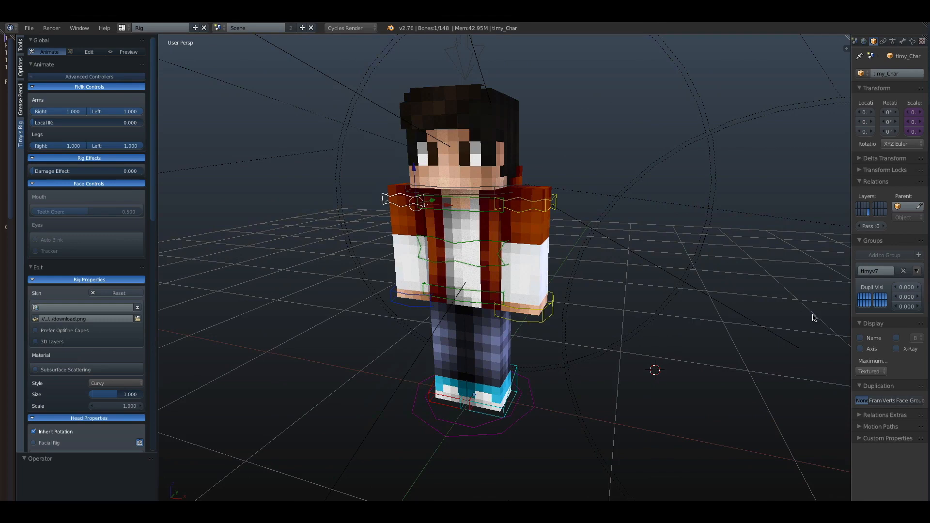
scroll(558, 300, "down", 1)
scroll(533, 310, "up", 4)
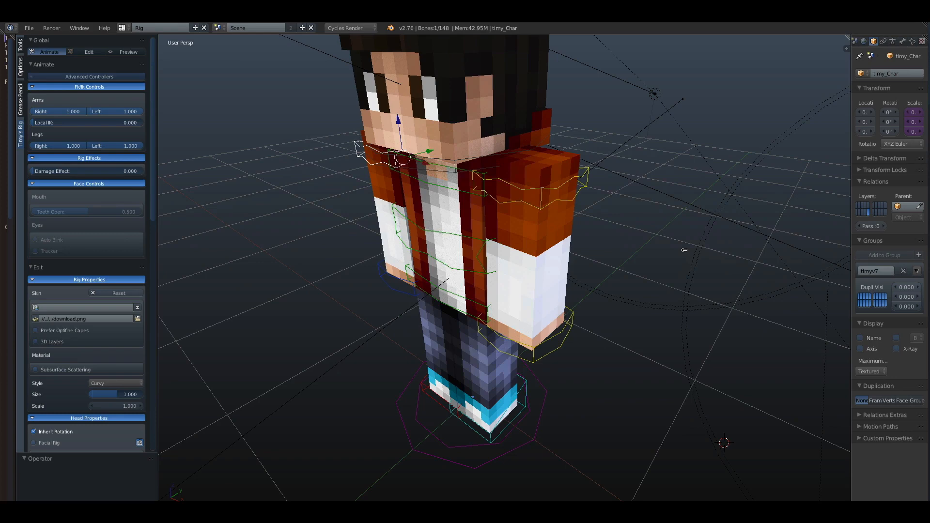
Step: Switch to the browser and view the finished banner near the end of the Minecraft Banner Speedart video
left_click(916, 98)
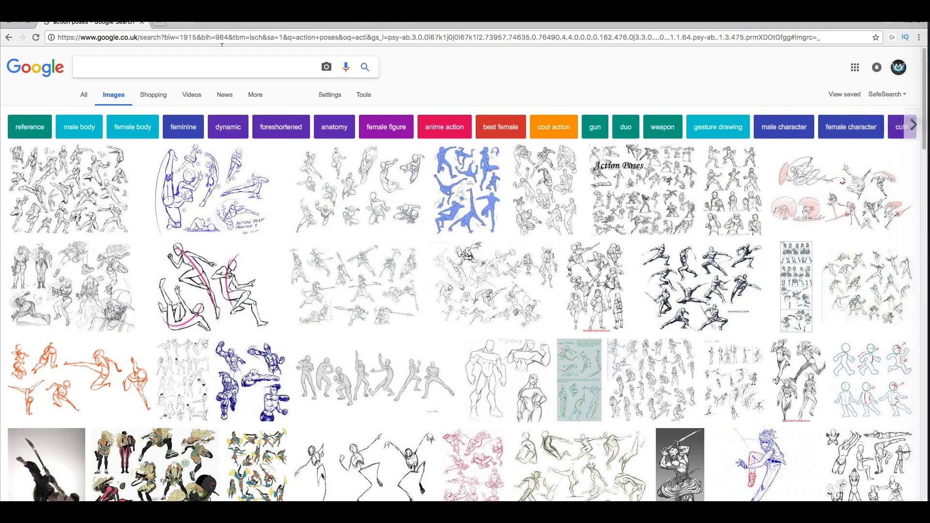
left_click(156, 24)
left_click(209, 59)
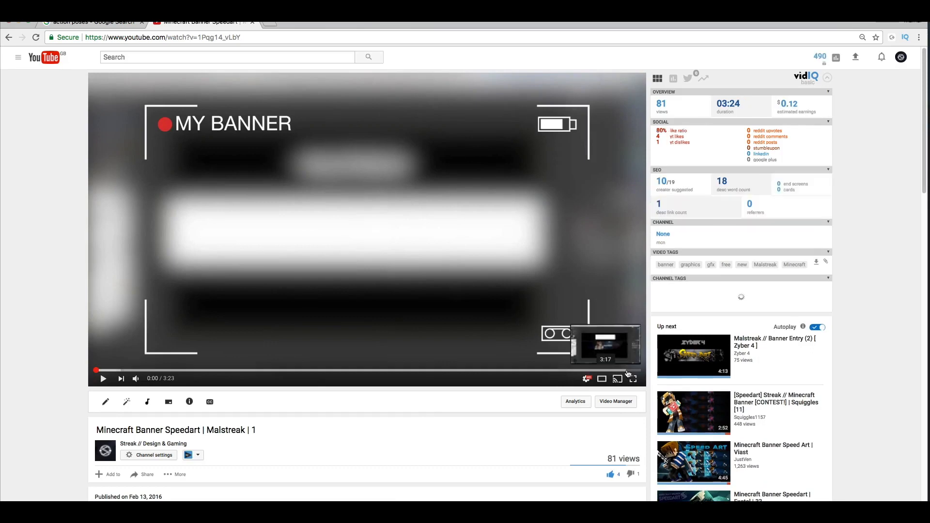
left_click(638, 371)
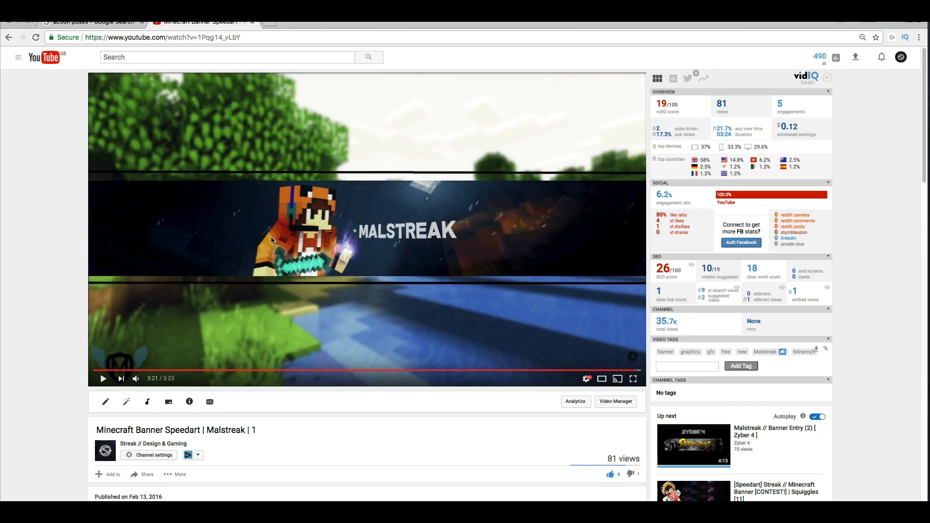
Step: Switch back to Blender and examine the standing character rig from several sides
mouse_move(928, 232)
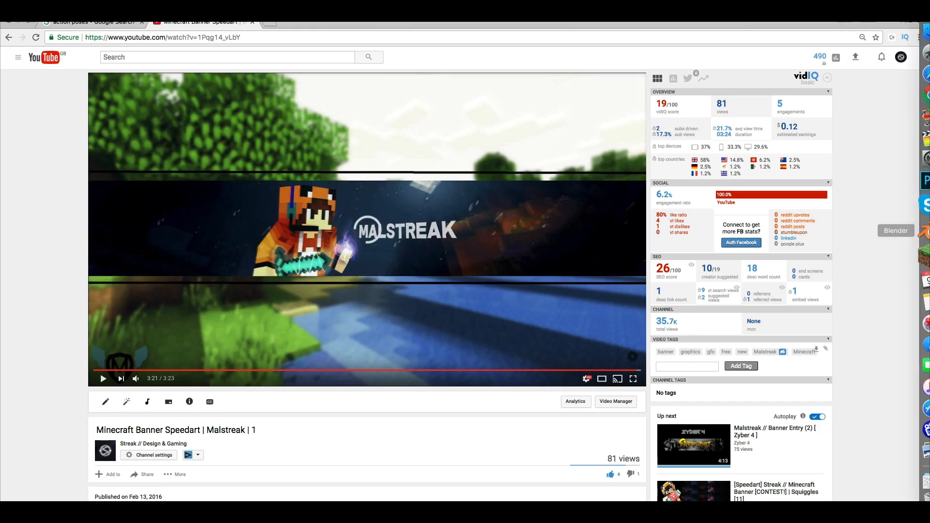
left_click(928, 232)
middle_click_drag(585, 223, 623, 222)
scroll(623, 222, "down", 4)
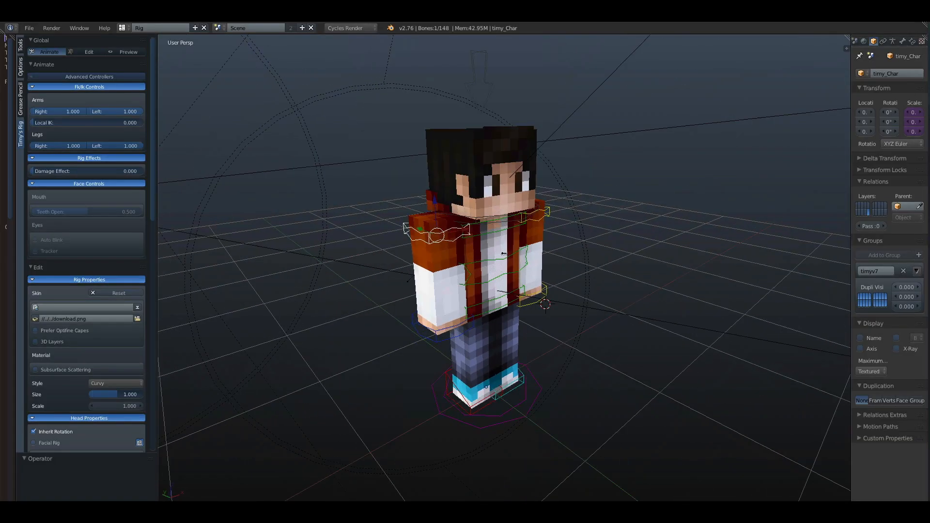
scroll(613, 223, "down", 2)
middle_click_drag(714, 232, 617, 233)
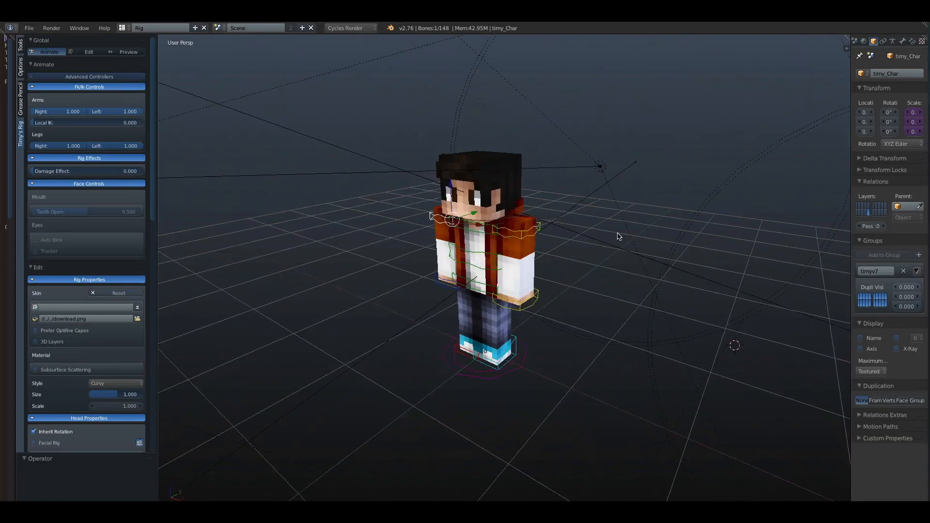
scroll(612, 233, "up", 3)
middle_click_drag(471, 257, 557, 278)
Step: Move the character's right hand control back and up so the arm bends behind the body
right_click(486, 251)
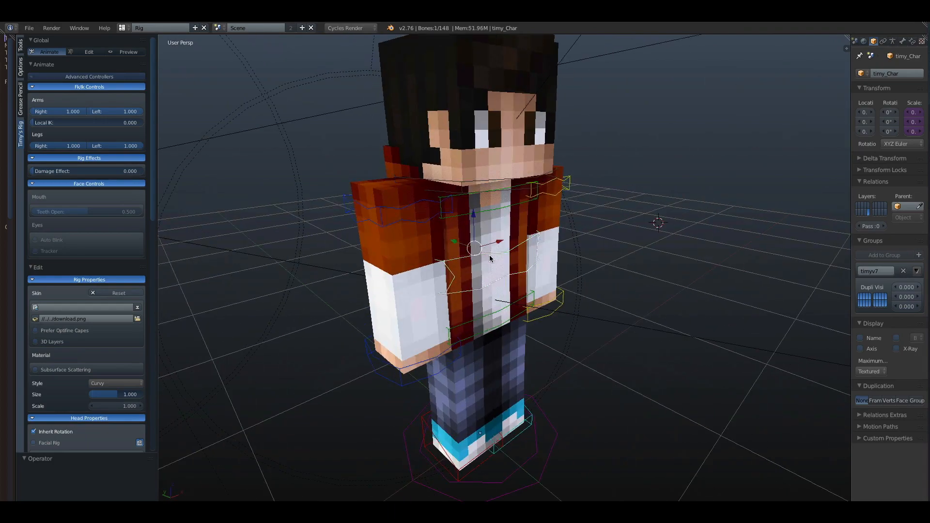
middle_click_drag(489, 257, 567, 218)
scroll(575, 240, "down", 6)
scroll(494, 57, "up", 2)
scroll(612, 202, "up", 2)
scroll(481, 311, "down", 1)
middle_click_drag(480, 311, 510, 370)
right_click(470, 328)
key("g")
left_click(441, 315)
scroll(490, 301, "down", 1)
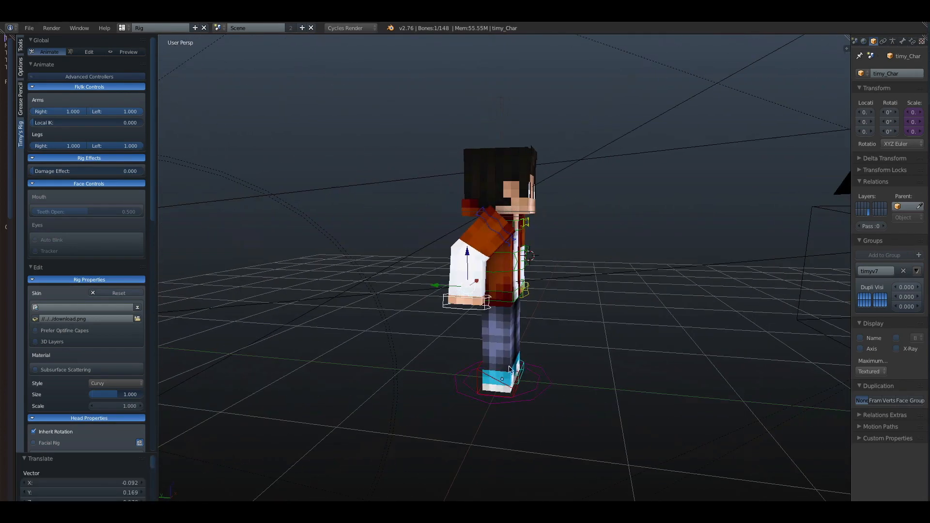
Step: Move the right foot control forward and the left foot control back to form a stride
right_click(506, 392)
key("g")
left_click(530, 381)
right_click(488, 376)
key("g")
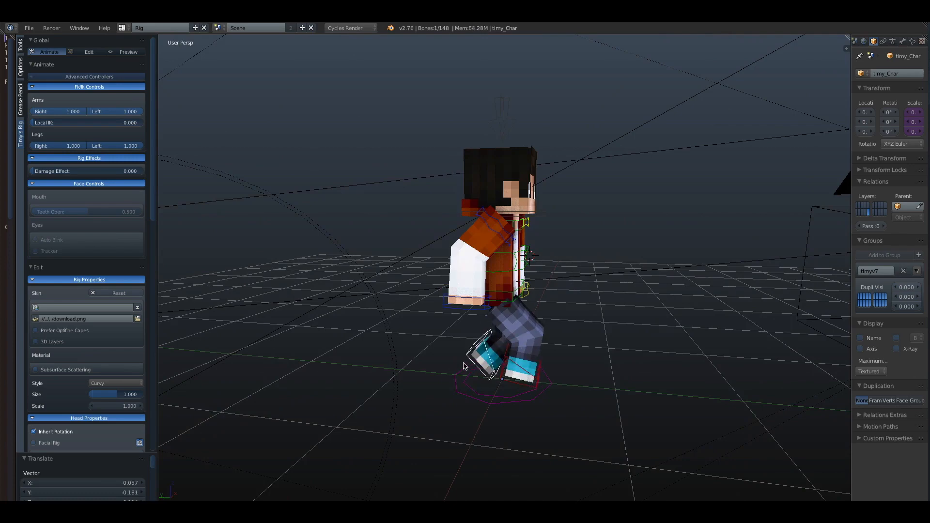
left_click(457, 372)
middle_click_drag(544, 300, 505, 268)
right_click(509, 248)
key("r")
right_click(518, 288)
Step: Move the left hand control forward and outward so the left arm bends at the elbow
right_click(536, 295)
key("g")
left_click(555, 281)
key("g")
left_click(515, 267)
Step: Bring the diamond sword from another file into the scene
left_click(29, 27)
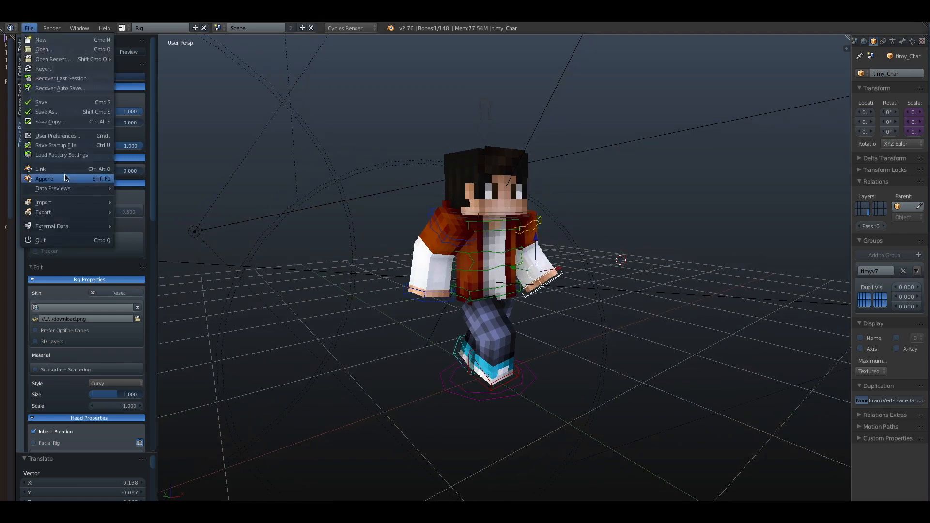
left_click(67, 168)
left_click(56, 141)
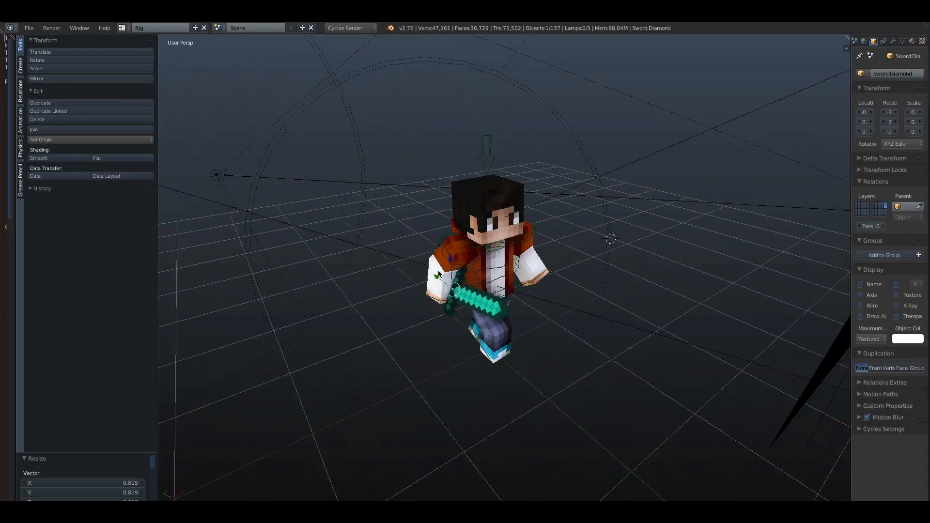
Step: Move the diamond sword into the character's right hand, checking its placement from the front and side
middle_click_drag(439, 274, 426, 278)
left_click_drag(476, 285, 470, 286)
mouse_move(469, 286)
middle_mouse_down()
mouse_move(524, 258)
mouse_move(480, 280)
middle_mouse_up()
left_click_drag(452, 281, 461, 280)
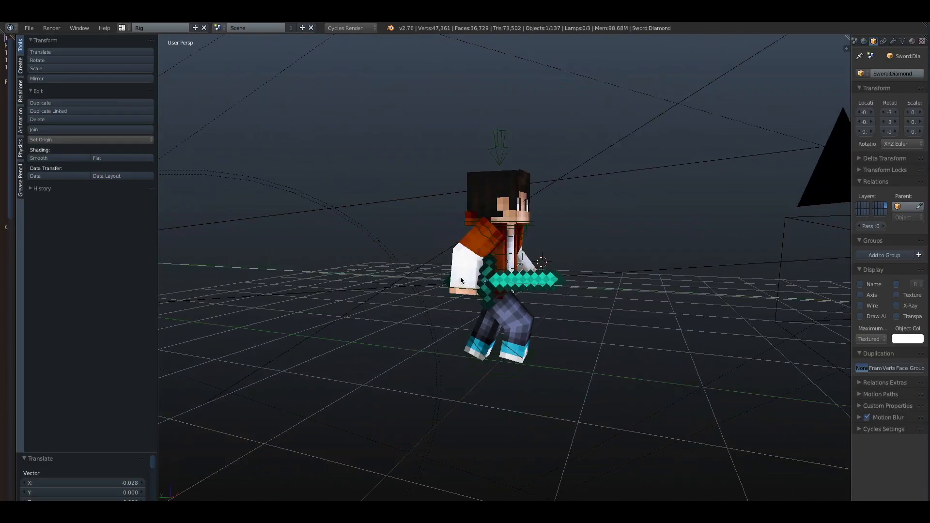
middle_click_drag(547, 277, 500, 279)
scroll(501, 271, "up", 1)
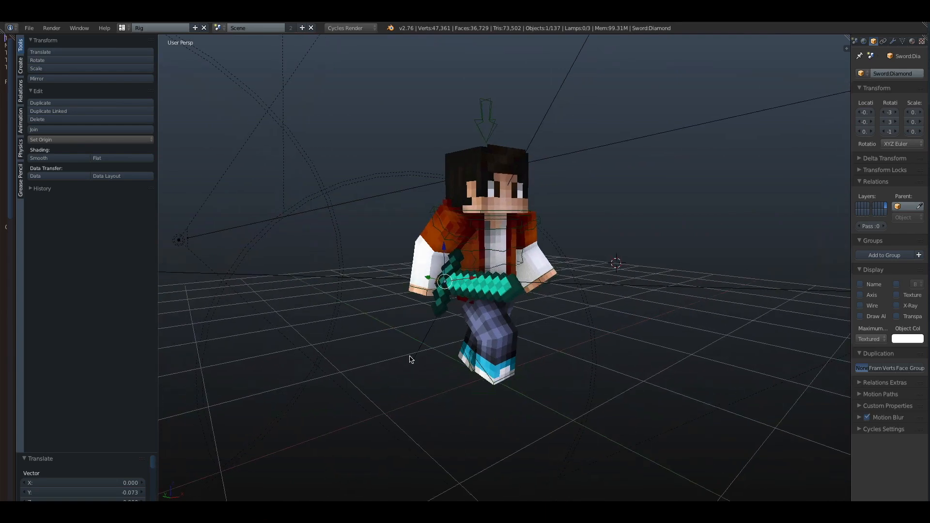
Step: Preview the sword pose in rendered viewport shading, inspect it closely, and return to the working display
key("z")
left_click(217, 461)
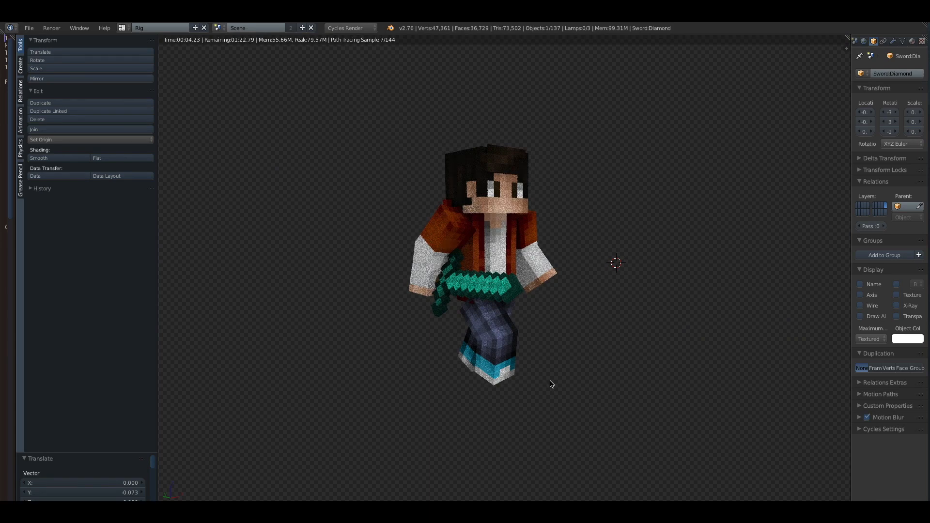
scroll(552, 248, "up", 4)
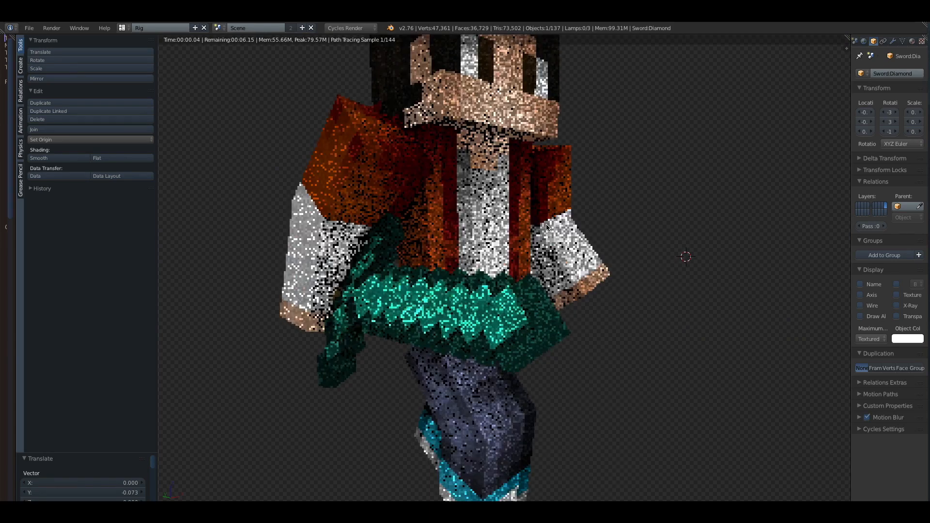
scroll(547, 226, "down", 4)
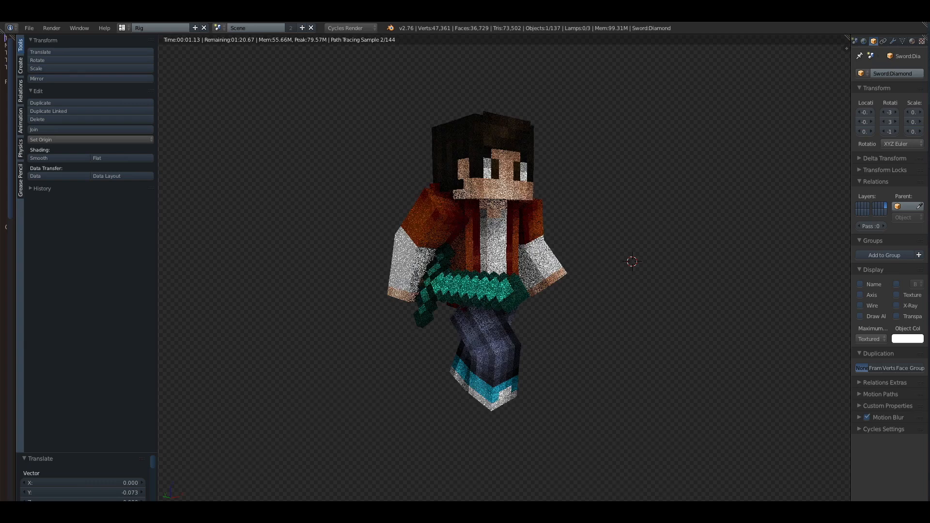
left_click(212, 506)
left_click(214, 463)
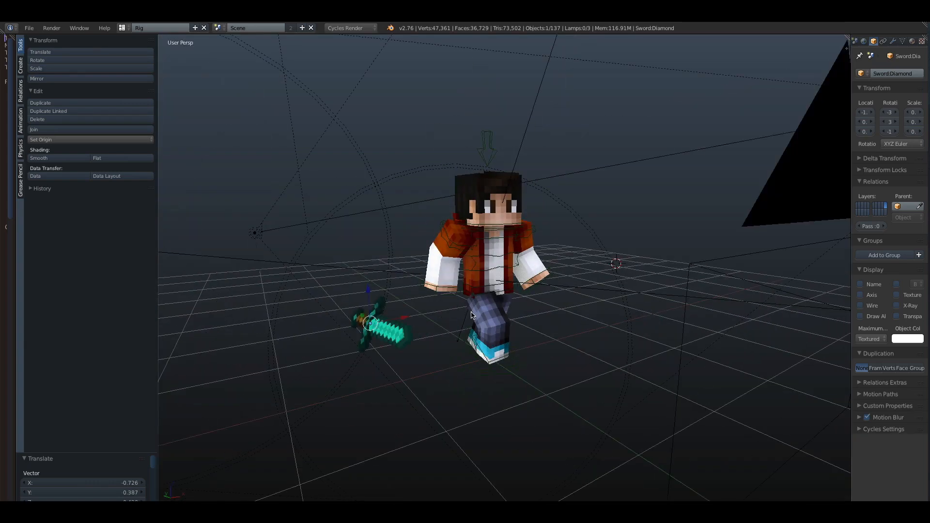
Step: Undo the sword's last move and rotate the torso about 38° to lean the character forward
key("ctrl+z")
right_click(496, 362)
middle_click_drag(493, 358, 530, 325)
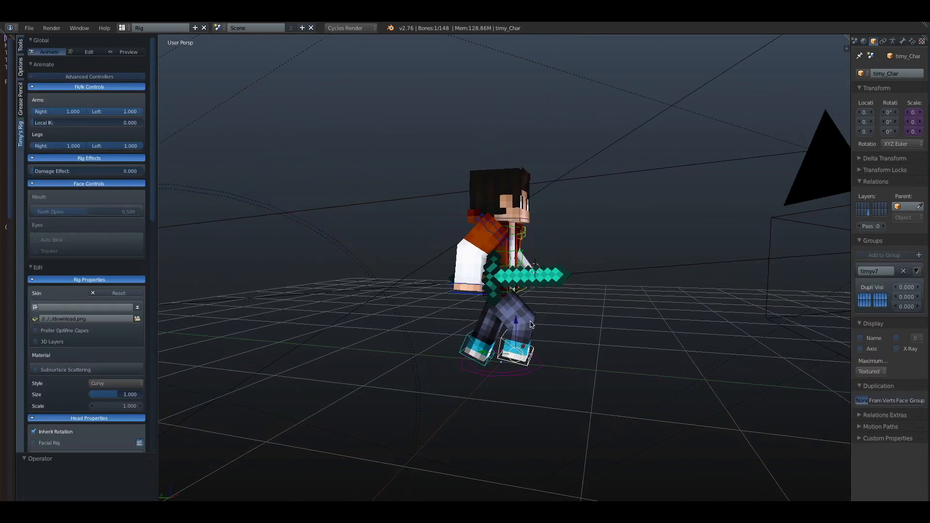
right_click(516, 234)
key("r")
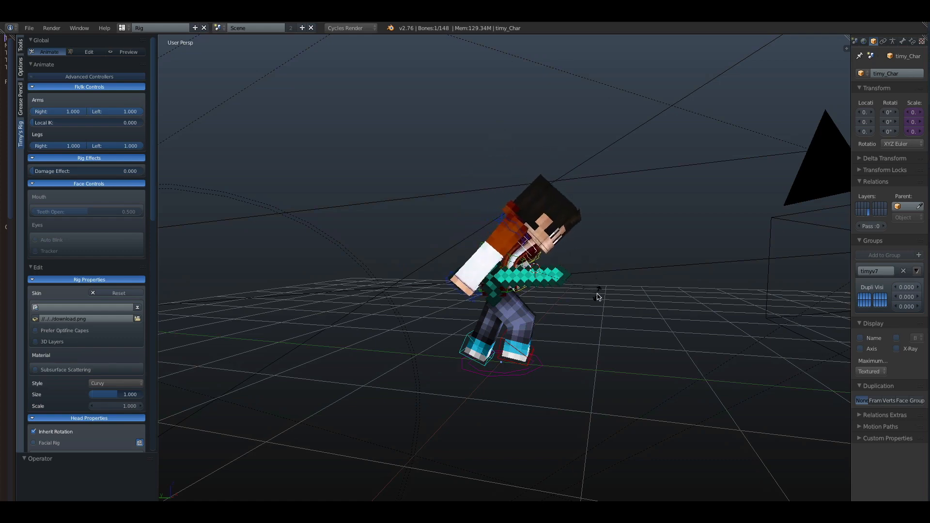
left_click(595, 282)
middle_click_drag(594, 283, 585, 291)
Step: Widen the stride by moving the left foot further back and the right foot forward and up
right_click(489, 367)
key("g")
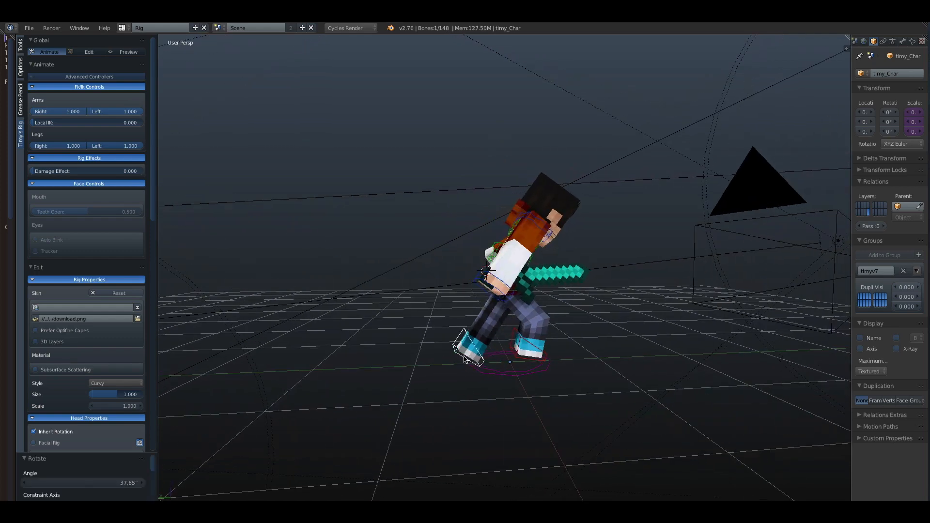
left_click(443, 358)
right_click(531, 357)
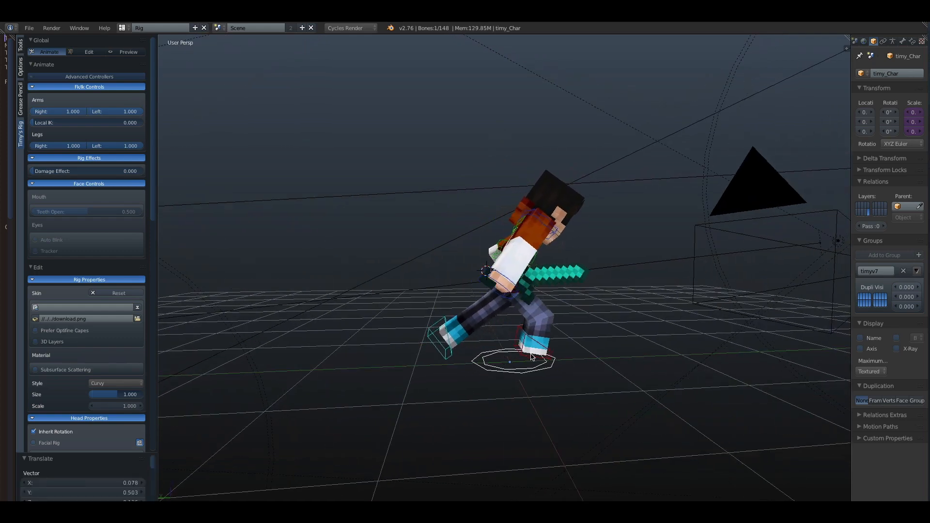
right_click(532, 347)
key("g")
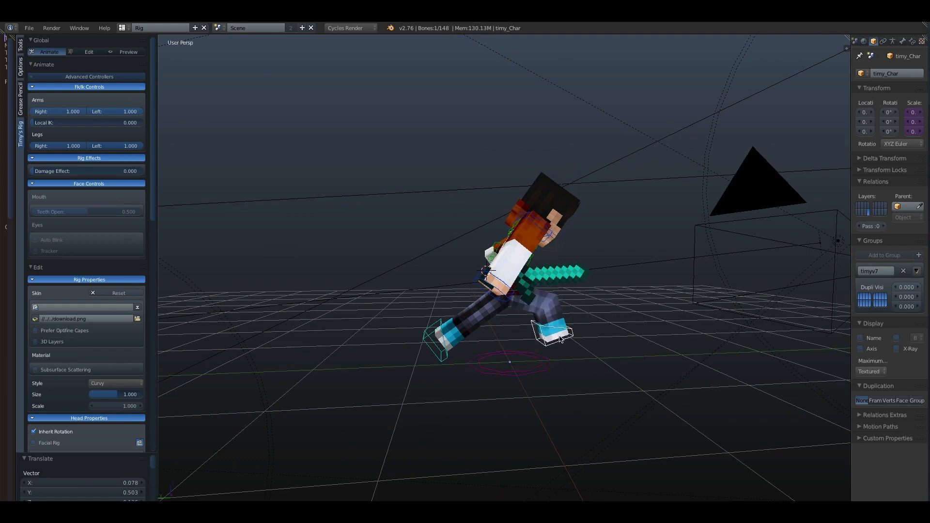
left_click(553, 326)
Step: Move the right hand control further back and outward from the body
middle_click_drag(552, 326, 393, 266)
right_click(482, 291)
key("g")
left_click(470, 269)
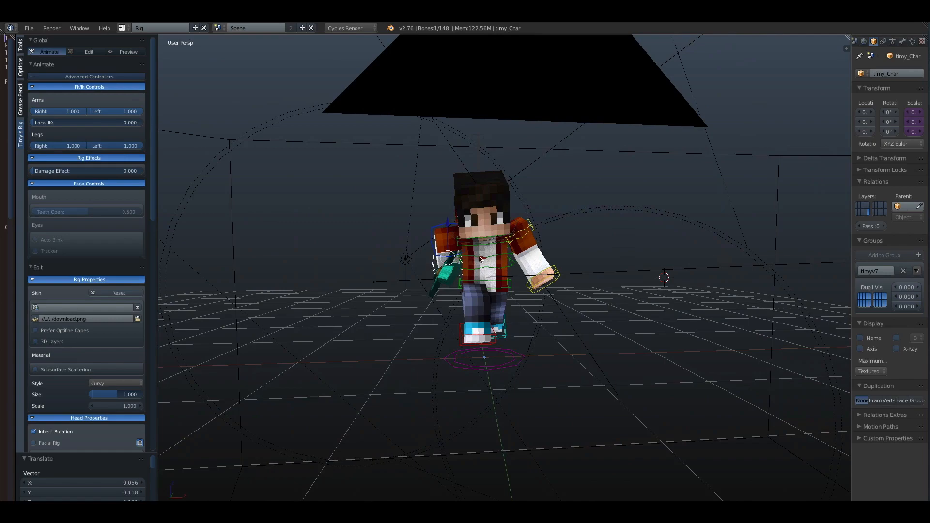
left_click_drag(480, 258, 469, 260)
middle_click_drag(469, 260, 485, 272)
Step: Rotate the diamond sword freely by about 54.4° and -9.7° so its blade points down beside the leg
right_click(532, 294)
key("r")
key("r")
left_click(523, 328)
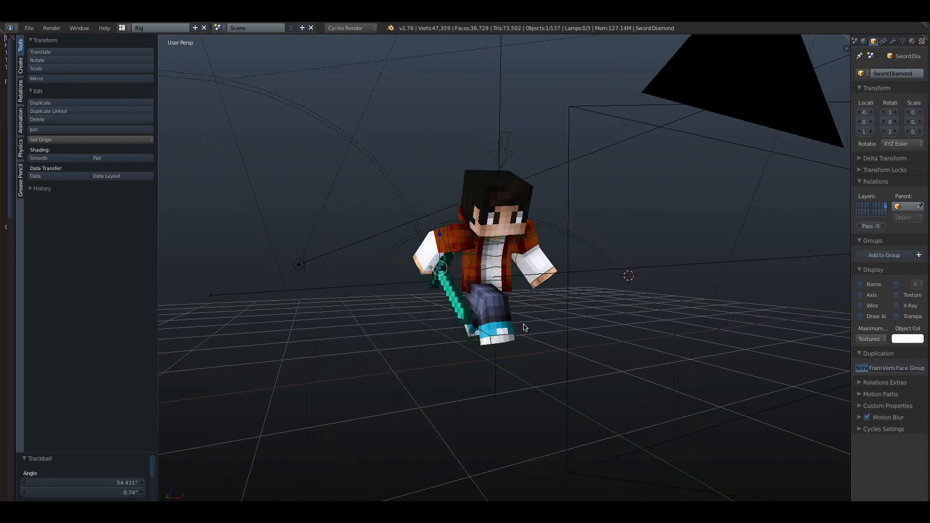
mouse_move(523, 327)
middle_mouse_down()
mouse_move(557, 335)
mouse_move(526, 323)
middle_mouse_up()
scroll(527, 323, "up", 2)
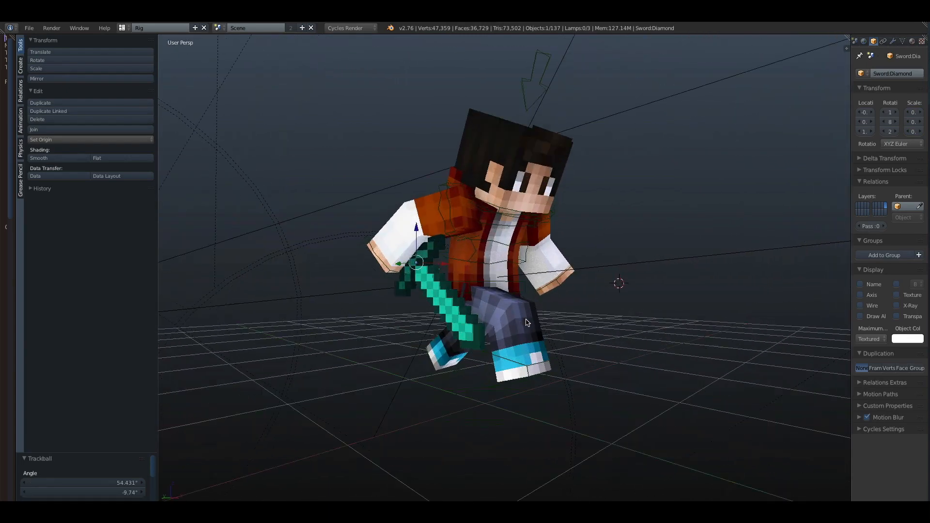
Step: Preview the running pose in rendered viewport shading, framing the character for comparison with the earlier pose
left_click(198, 513)
left_click(216, 454)
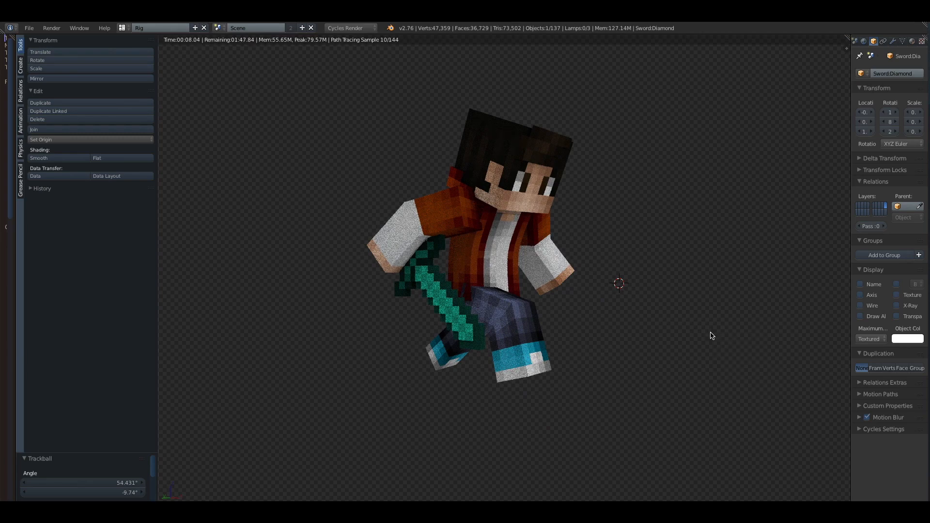
middle_click_drag(692, 333, 583, 343, "shift")
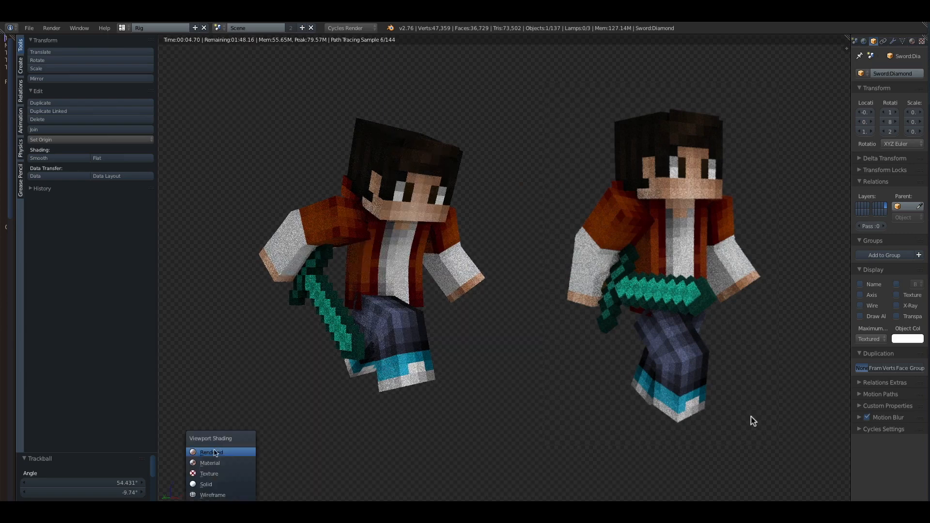
scroll(544, 362, "up", 3)
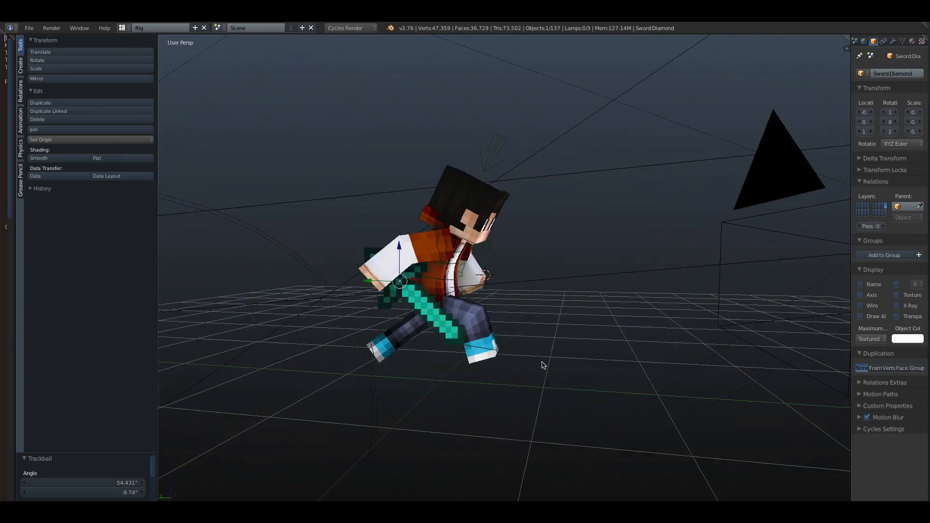
Step: Try repositioning the diamond sword lower and away from the right hand
key("r")
key("r")
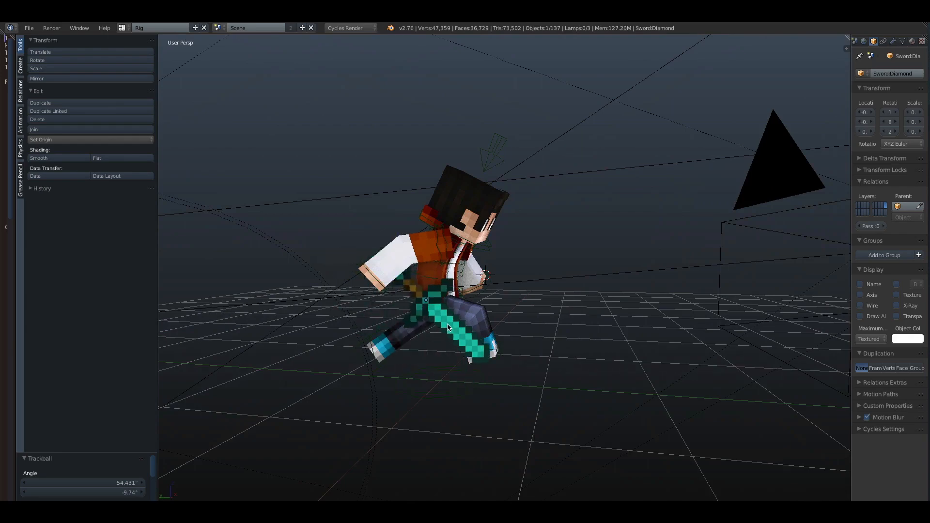
right_click(196, 183)
scroll(610, 232, "down", 4)
middle_click_drag(610, 233, 560, 358)
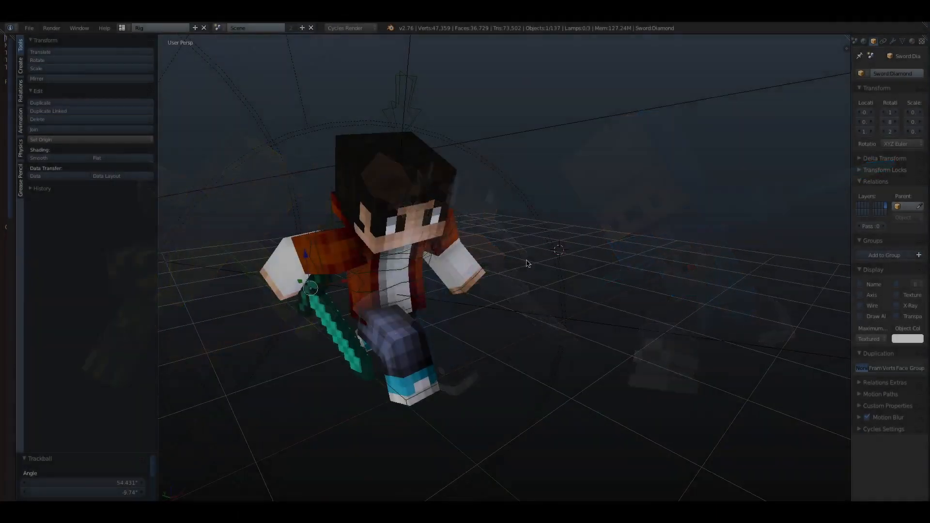
Step: Try straightening the front leg by moving the right foot control down and forward
right_click(463, 398)
key("g")
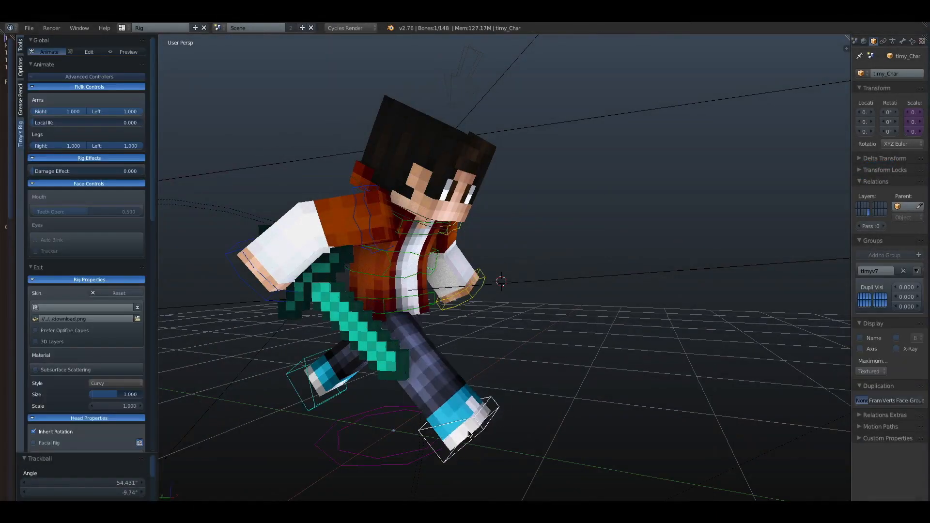
right_click(463, 429)
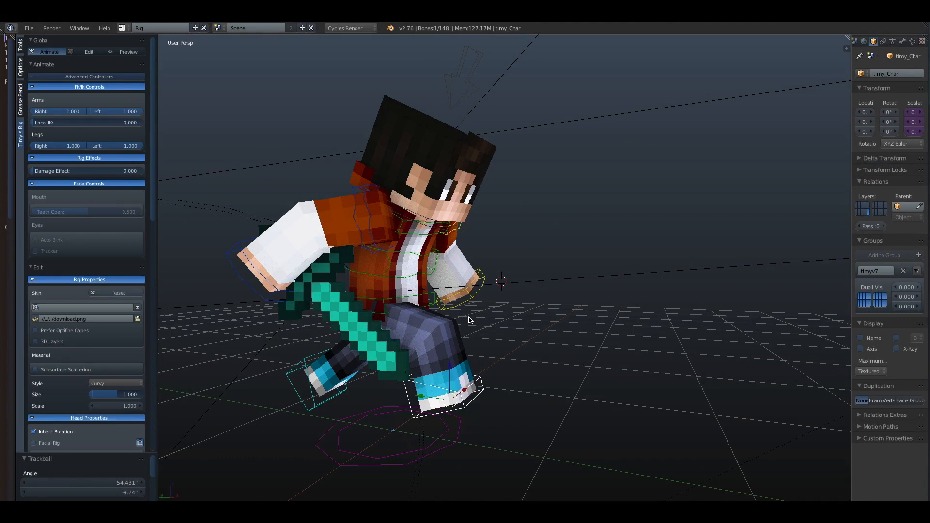
Step: Delete the diamond sword from the scene
middle_click_drag(469, 318, 489, 318)
scroll(489, 318, "down", 3)
scroll(489, 318, "up", 3)
right_click(367, 333)
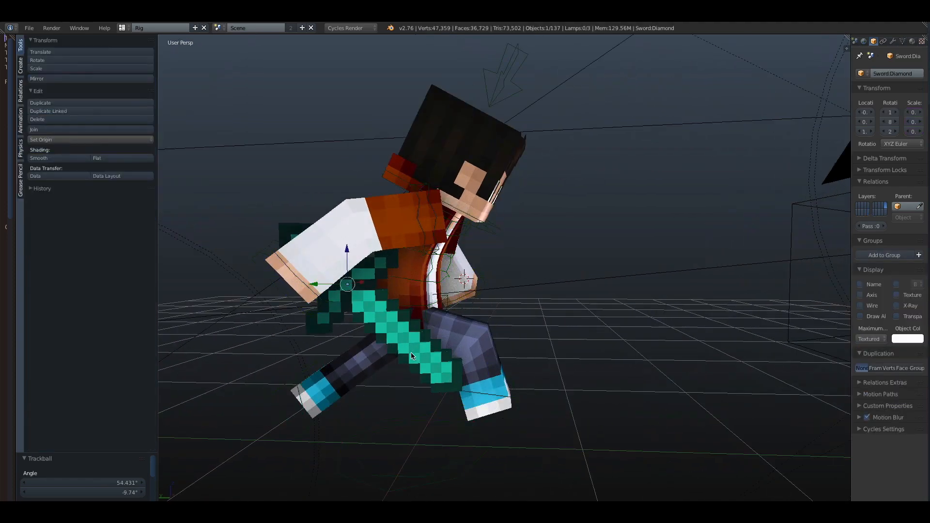
key("g")
right_click(426, 386)
key("x")
left_click(426, 386)
Step: Adjust the left foot control and move the right foot control back and down, about -0.252 on X and 0.599 on Y
middle_click_drag(473, 353, 547, 343)
right_click(452, 359)
right_click(506, 377)
key("g")
left_click(499, 378)
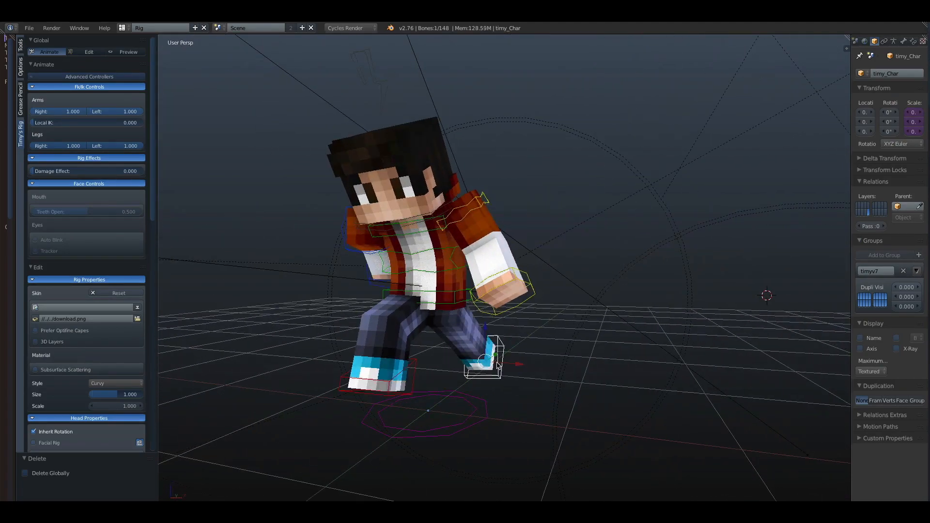
mouse_move(499, 378)
middle_mouse_down()
mouse_move(534, 365)
mouse_move(476, 349)
mouse_move(504, 366)
middle_mouse_up()
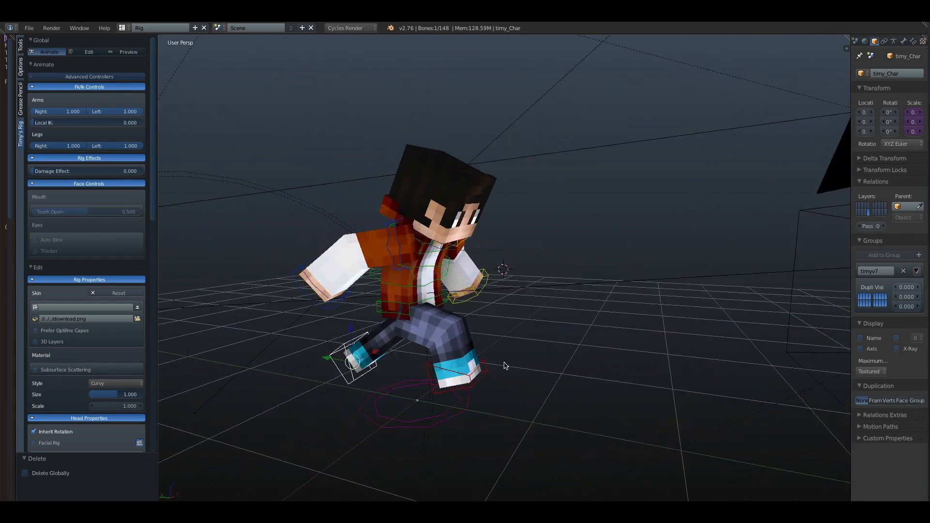
right_click(456, 386)
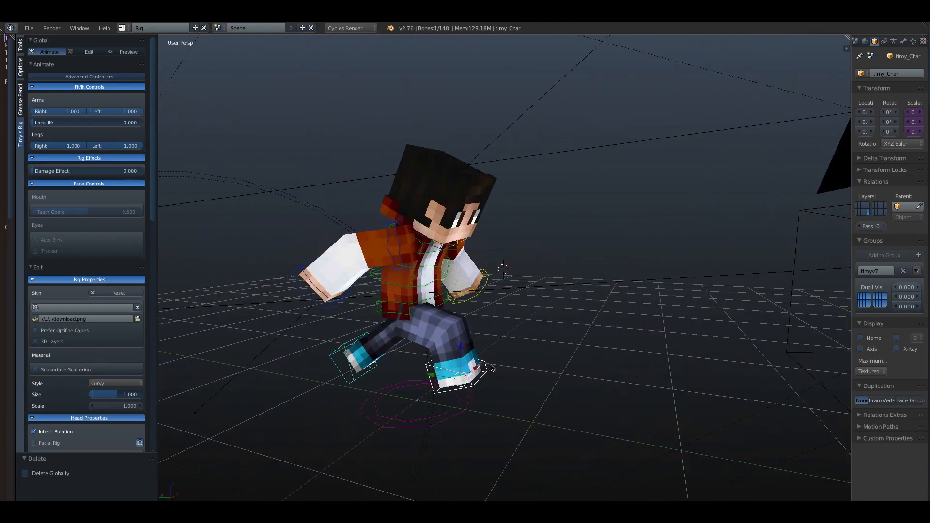
key("g")
left_click(411, 393)
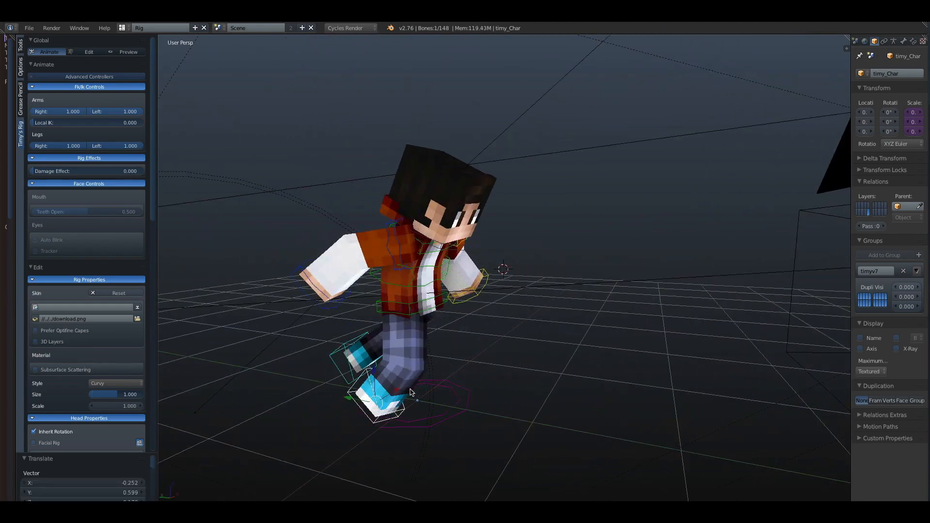
Step: Straighten the torso upright and rotate the head control by about -20.1° to level the head
middle_click_drag(411, 393, 449, 378)
right_click(460, 243)
key("r")
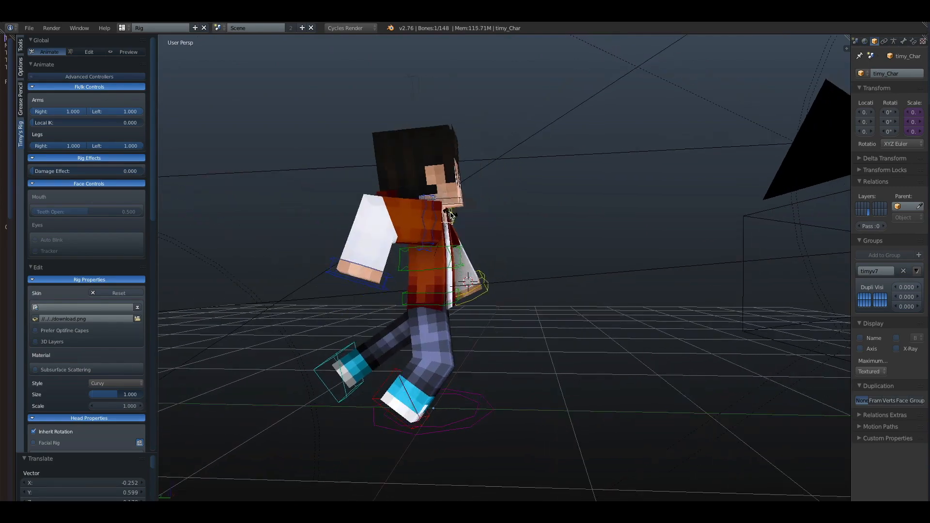
left_click(461, 219)
Step: Enable Fancy Feet in the rig's leg properties
middle_click_drag(461, 220, 432, 224)
scroll(431, 224, "up", 3)
scroll(97, 268, "down", 4)
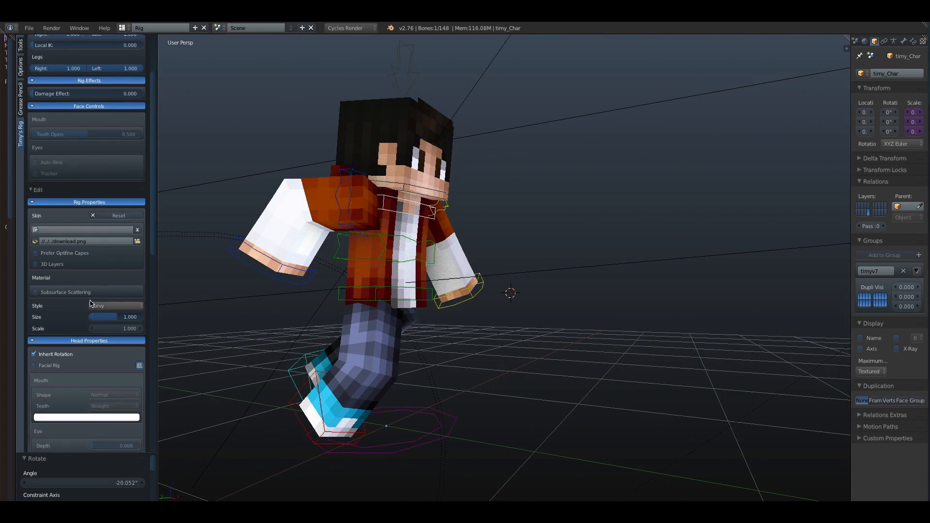
scroll(115, 300, "down", 1)
scroll(114, 288, "up", 4)
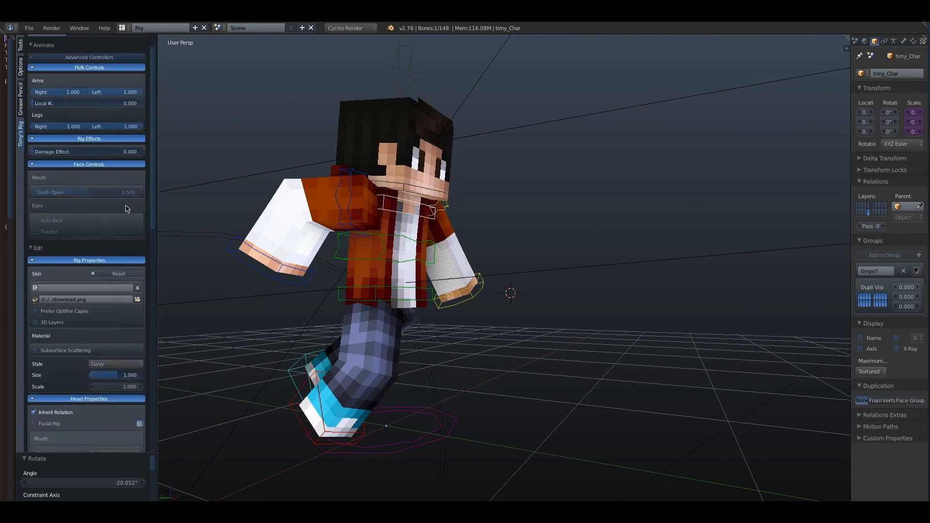
scroll(127, 208, "up", 1)
scroll(120, 184, "down", 15)
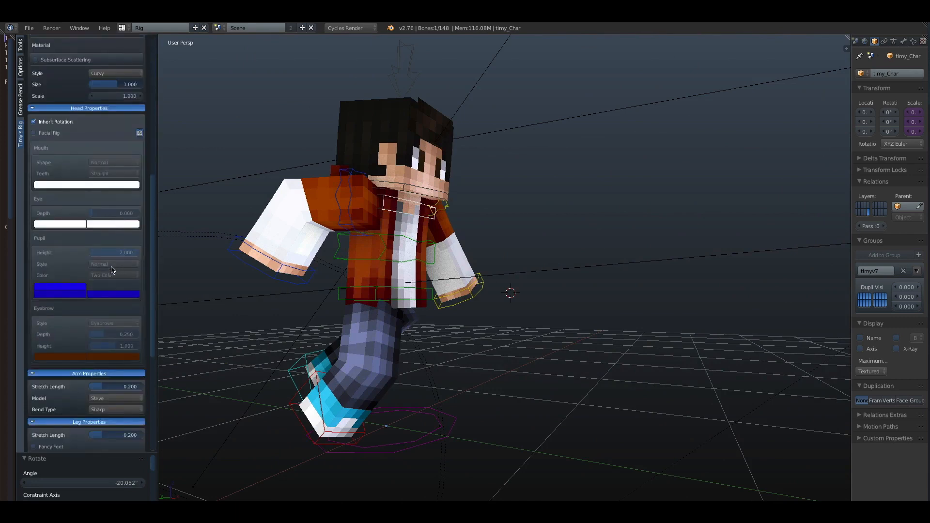
scroll(112, 270, "down", 4)
left_click(43, 372)
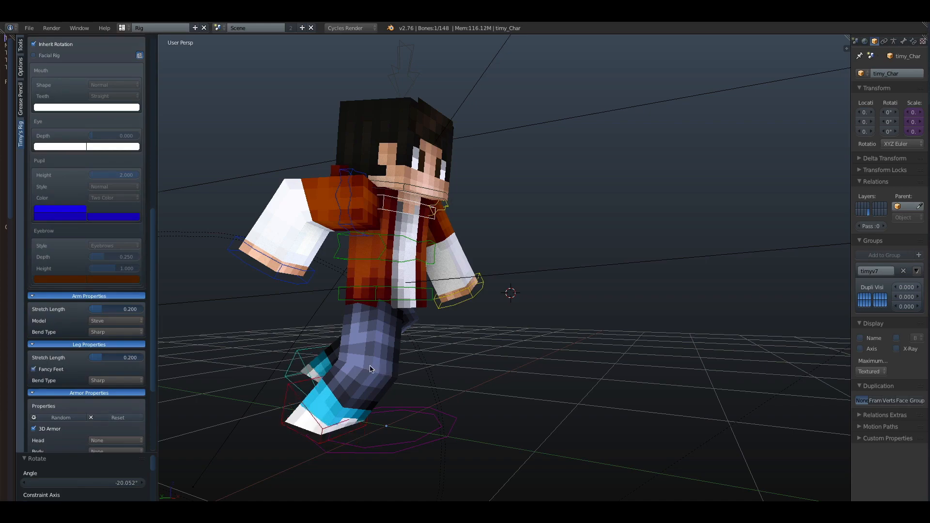
Step: Reposition the left foot control and shift it outward by about 0.181 along X to widen the stance
middle_click_drag(373, 369, 250, 366)
middle_click_drag(588, 361, 534, 373)
right_click(652, 365)
key("g")
left_click(575, 376)
left_click_drag(454, 381, 477, 379)
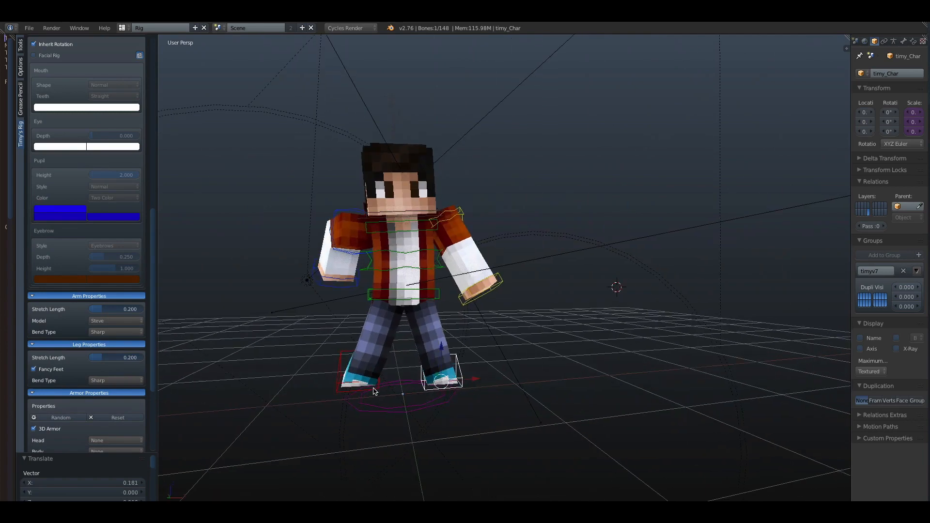
Step: Move the right foot control forward beneath the body, about 0.017 on X and -0.153 on Y
middle_click_drag(366, 390, 451, 402)
right_click(370, 480)
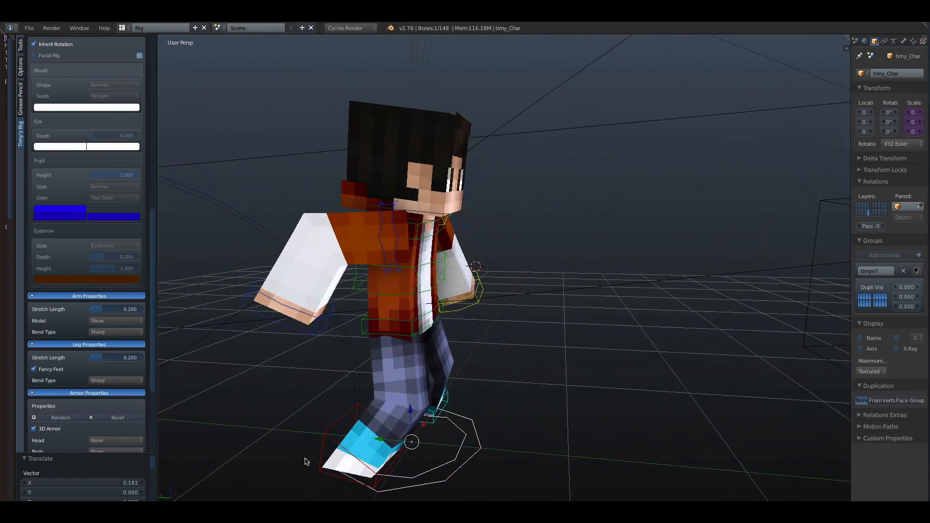
right_click(323, 443)
key("g")
left_click(351, 448)
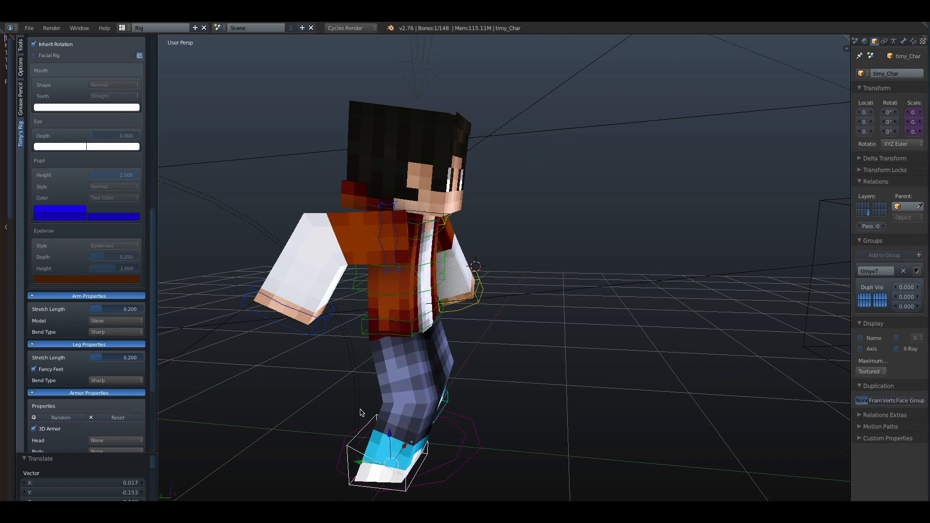
Step: Lower the right hand control beside the leg and shift the left hand control slightly inward, about -0.089 on X
middle_click_drag(358, 354, 380, 349)
right_click(324, 356)
key("g")
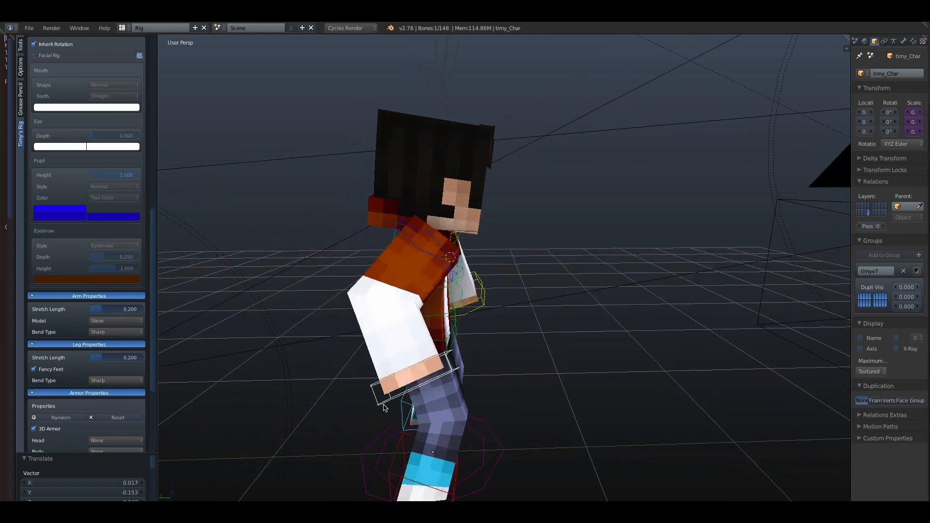
left_click(393, 411)
middle_click_drag(392, 411, 320, 383)
right_click(492, 274)
key("g")
left_click(478, 264)
middle_click_drag(477, 264, 419, 224)
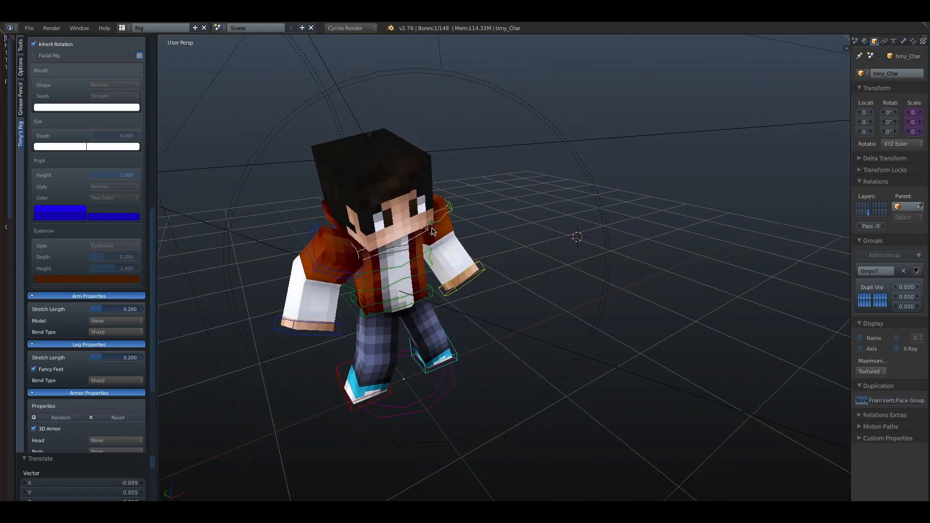
Step: Rotate the head control by about 25.7° and tilt it again so the face looks down
right_click(418, 223)
middle_click_drag(417, 222, 353, 197)
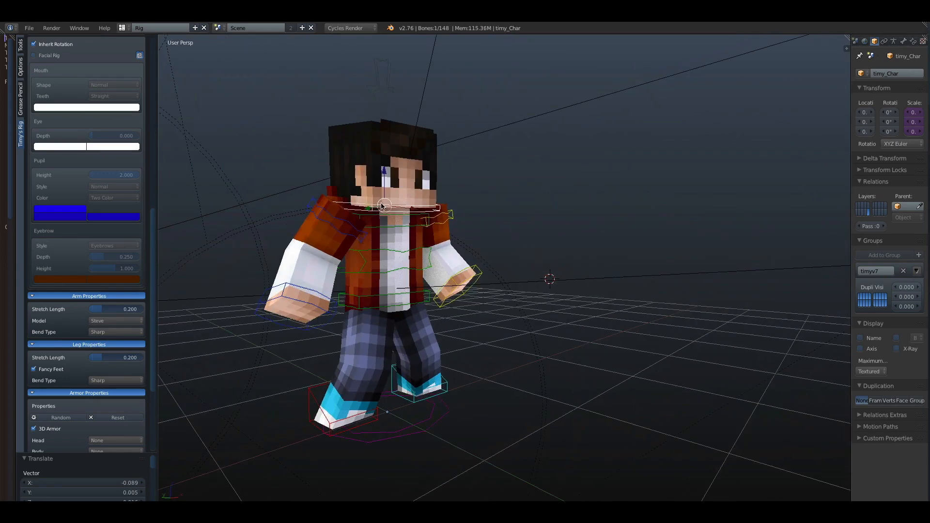
key("r")
key("r")
left_click(486, 194)
key("r")
key("r")
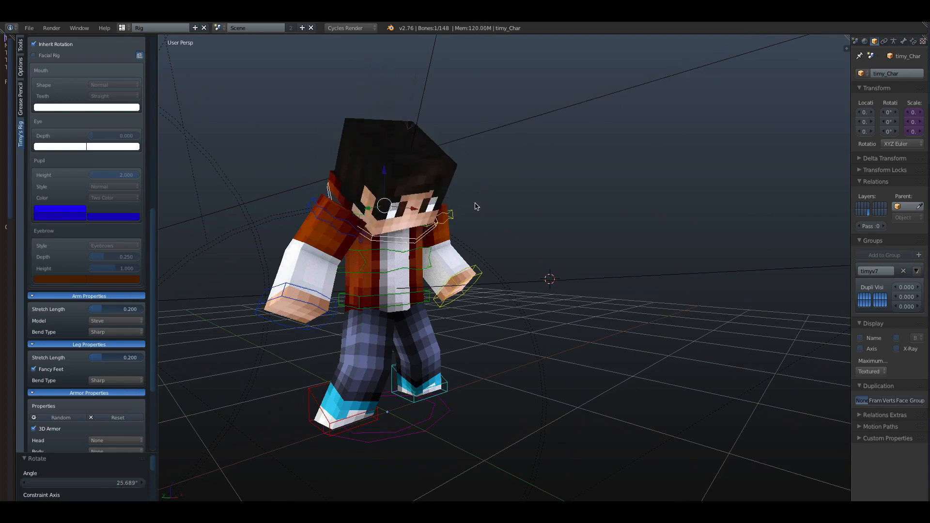
left_click(474, 214)
Step: Refine the head's tilt while viewing the character from behind, ending with a rotation of about -15.2°
middle_click_drag(473, 214, 559, 224)
scroll(523, 223, "down", 3)
key("r")
key("r")
left_click(638, 200)
key("r")
left_click(629, 220)
scroll(560, 223, "up", 3)
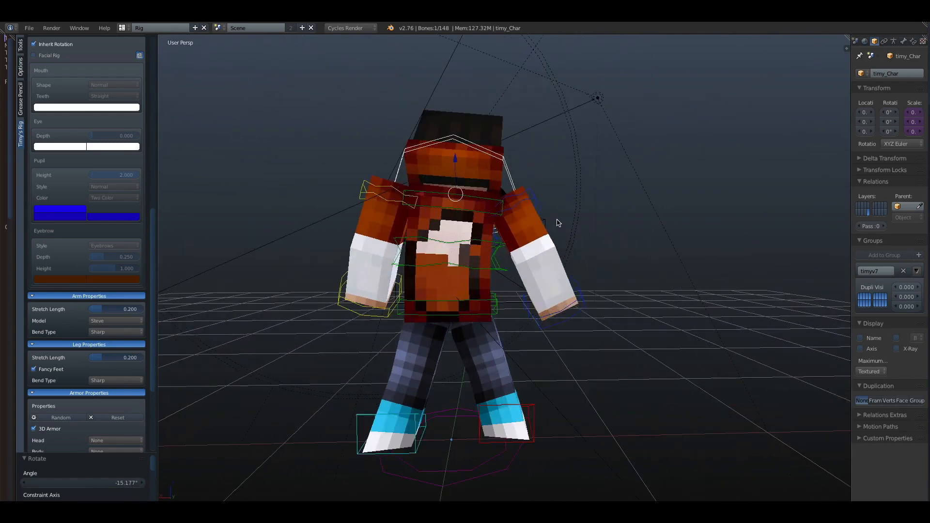
Step: Preview the standing pose in Rendered viewport shading, return to Material shading and inspect the character from the front
left_click(186, 507)
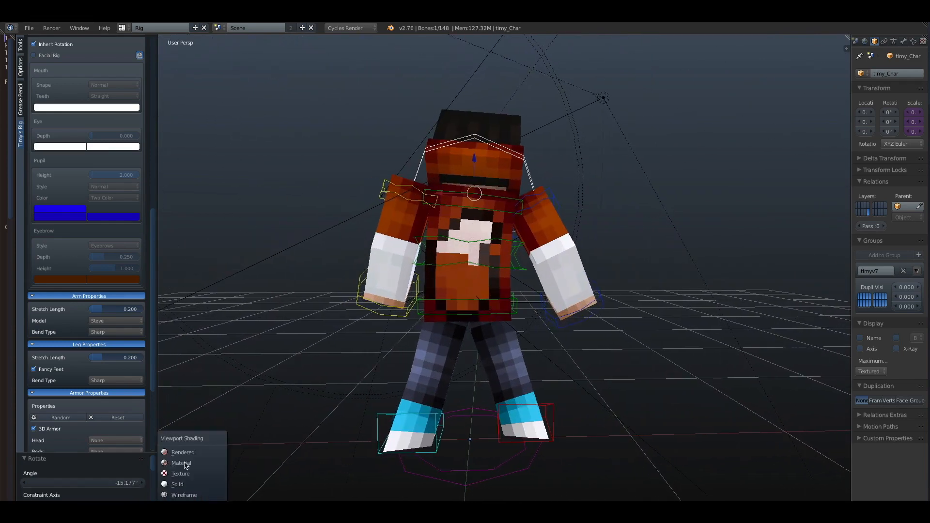
left_click(193, 450)
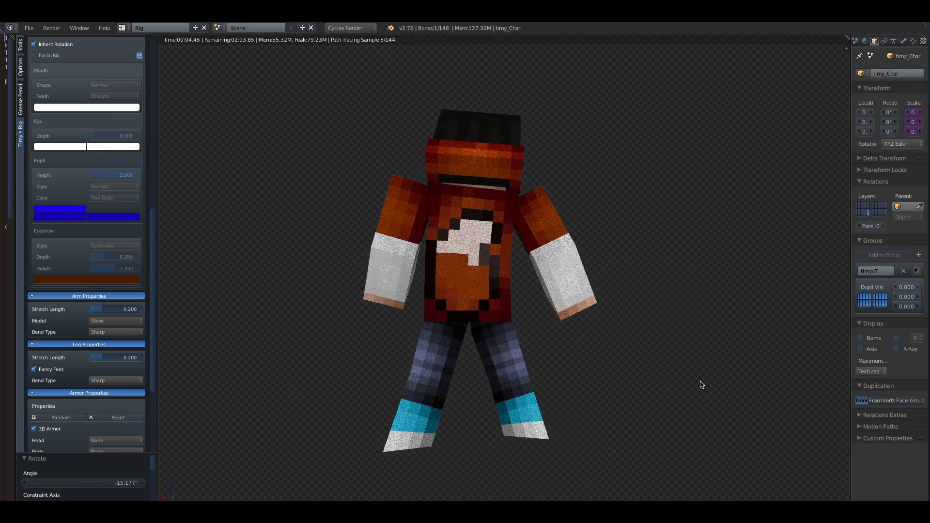
right_click(387, 439)
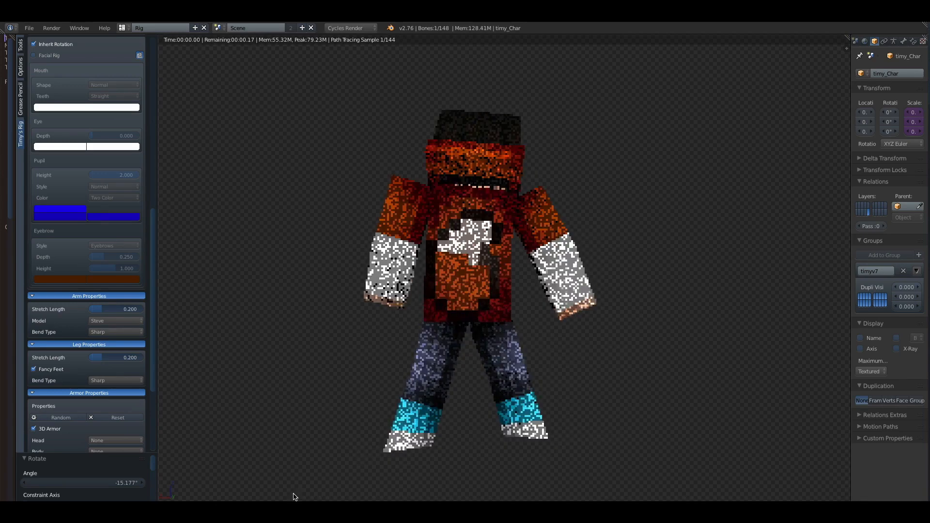
left_click(182, 507)
left_click(197, 461)
mouse_move(570, 424)
middle_mouse_down()
mouse_move(474, 434)
mouse_move(354, 429)
mouse_move(489, 383)
mouse_move(527, 419)
mouse_move(517, 370)
middle_mouse_up()
scroll(489, 383, "up", 3)
scroll(527, 420, "down", 3)
scroll(457, 344, "up", 4)
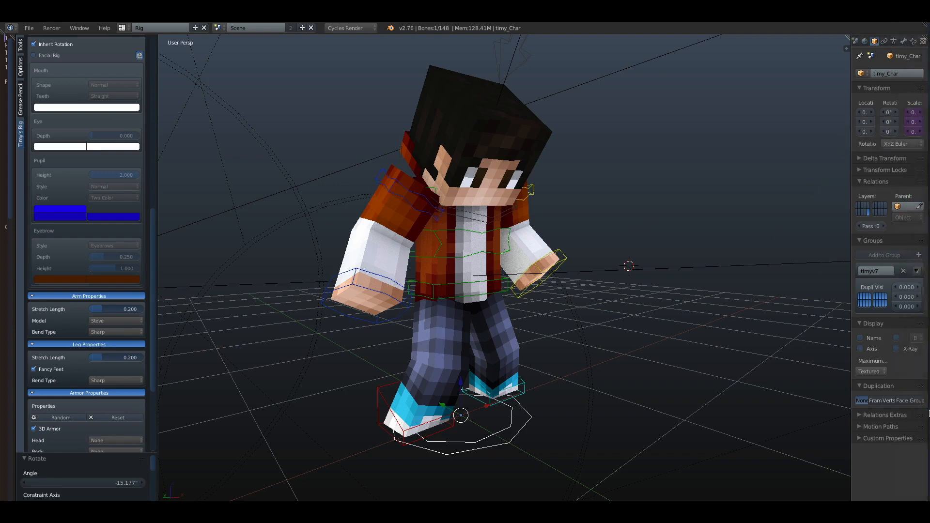
Step: View the action pose reference sheet, switch to Google Chrome's "action poses" image results and close the YouTube video page
left_click(921, 443)
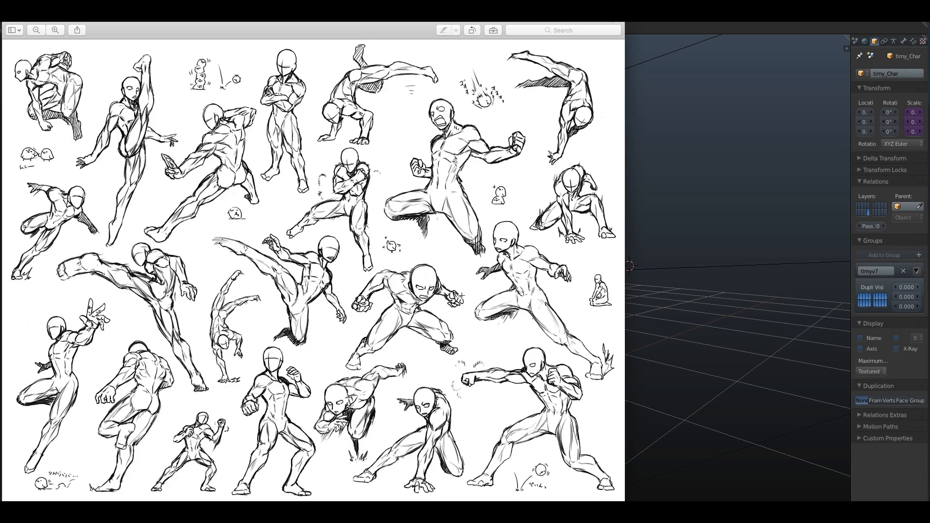
left_click(777, 198)
left_click(914, 95)
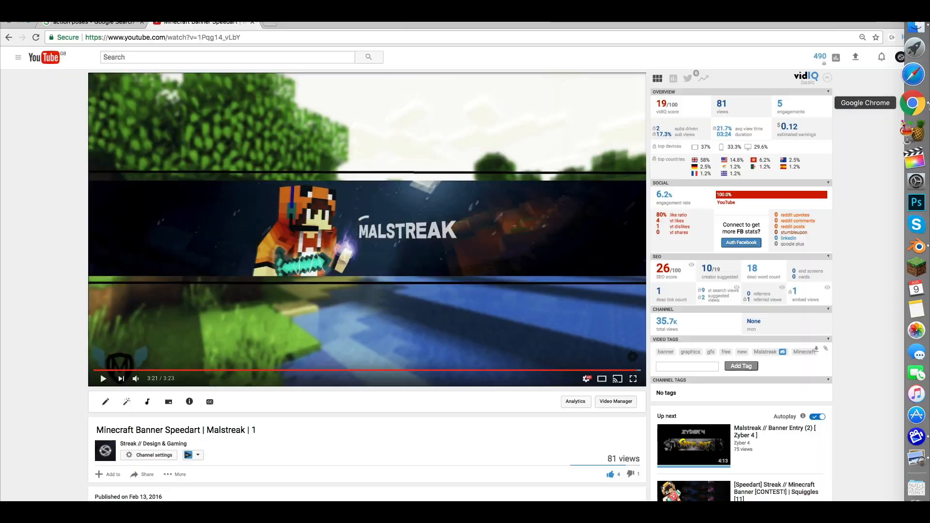
left_click(110, 22)
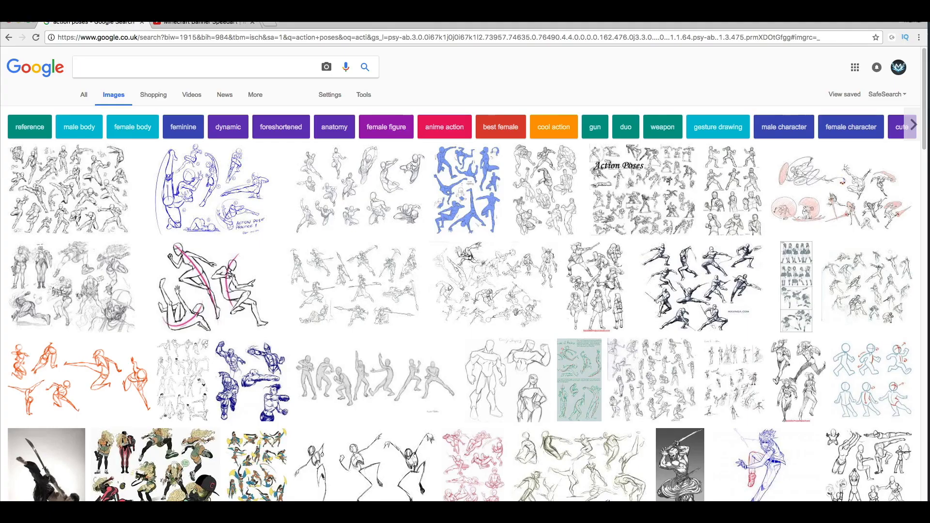
left_click(252, 23)
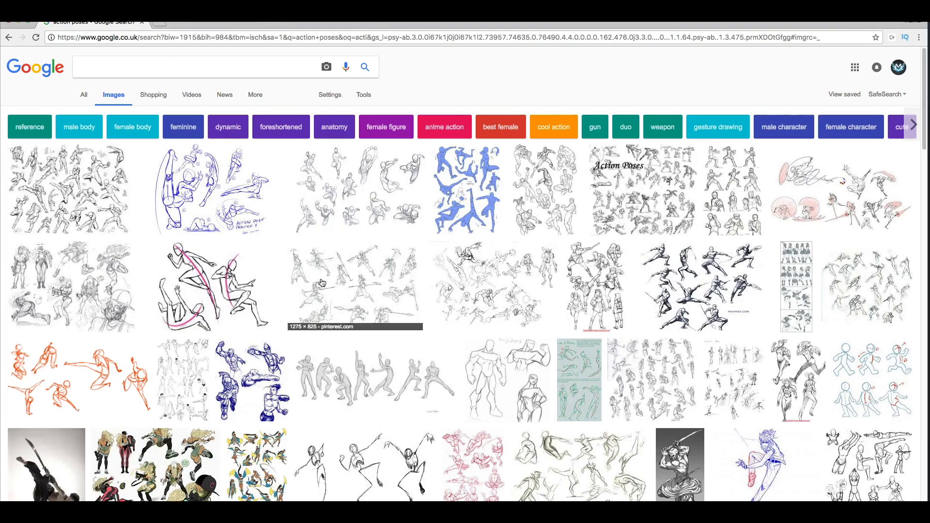
Step: Examine the Kyrenia, Addicus Kaynar and "160 best Action/Battle Poses" reference sheets in the image results
left_click(349, 289)
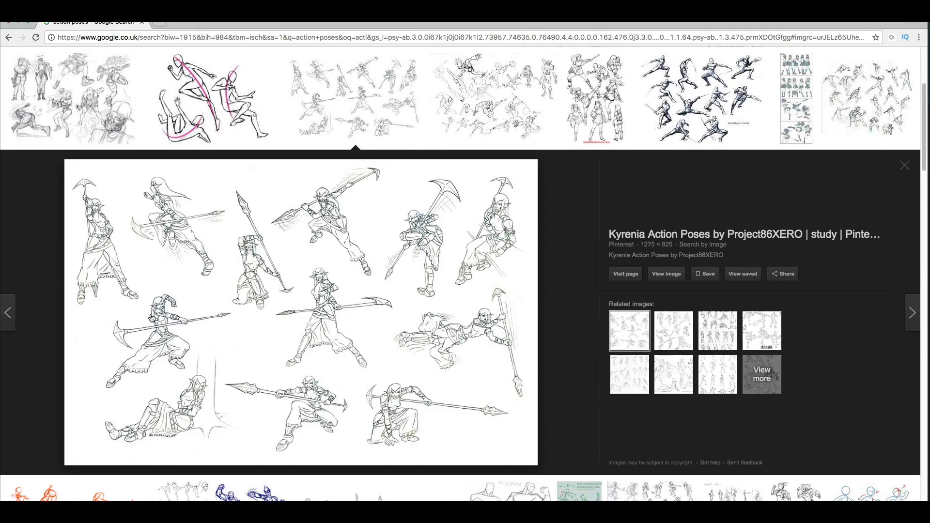
left_click(473, 104)
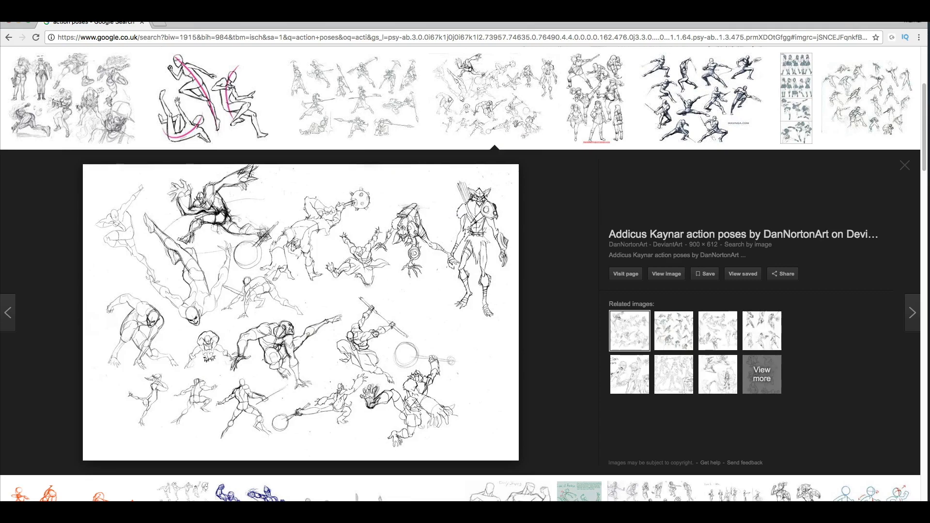
left_click(735, 78)
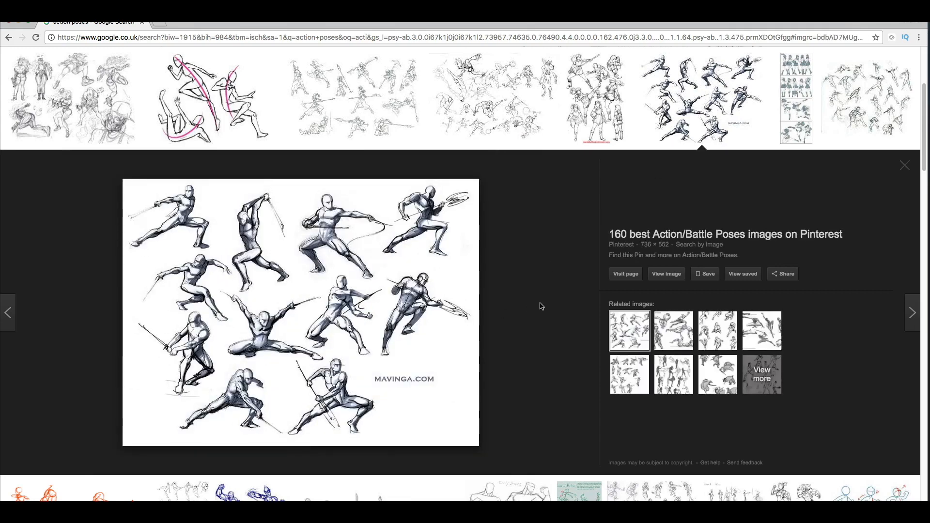
Step: Switch back to Blender and examine the character's current pose from several angles and distances
mouse_move(929, 211)
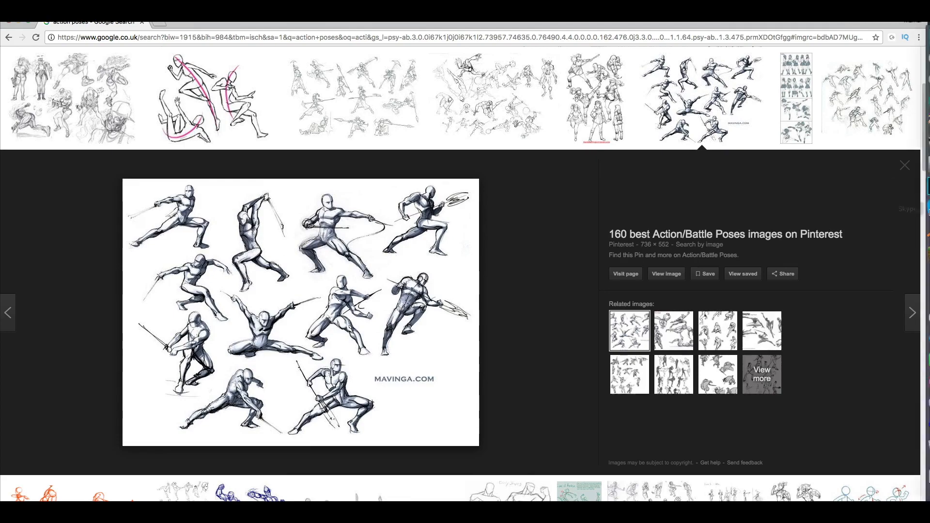
left_click(916, 231)
middle_click_drag(448, 404, 367, 371)
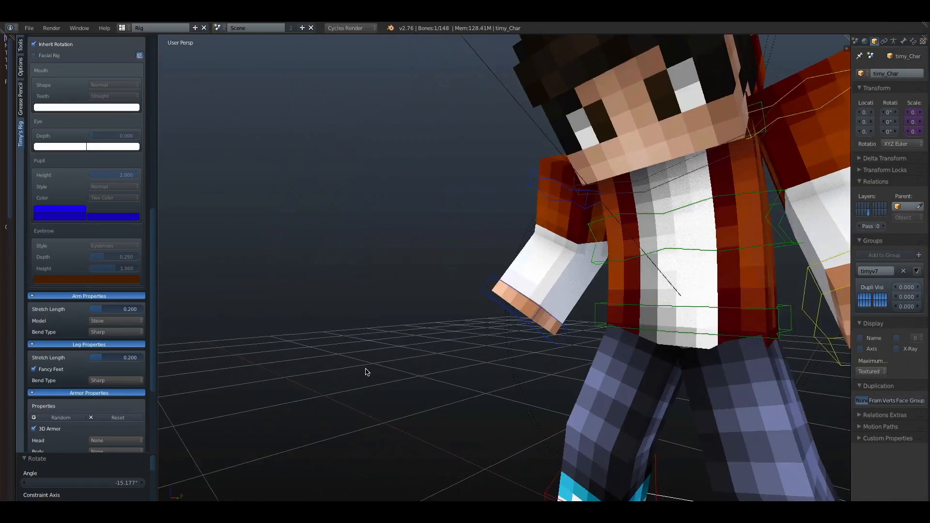
scroll(486, 380, "down", 4)
middle_click_drag(538, 354, 427, 367, "shift")
scroll(426, 368, "down", 1)
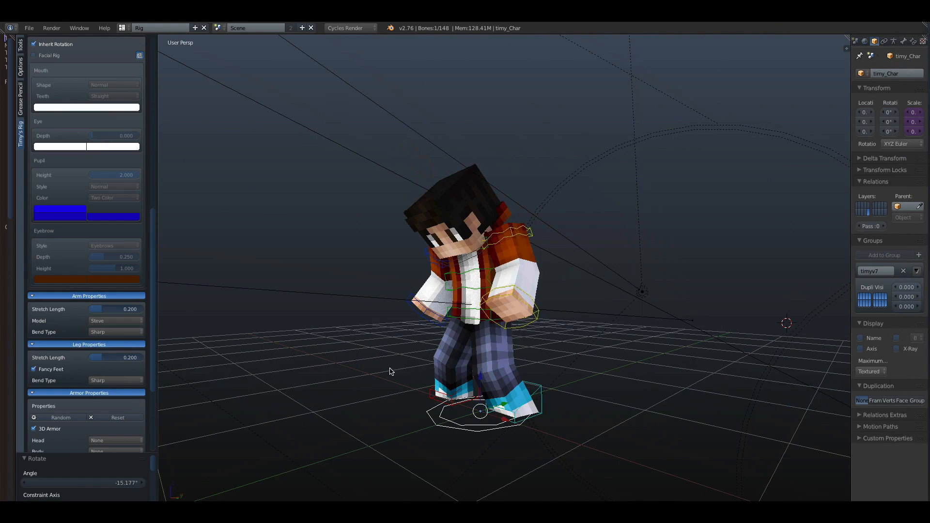
scroll(391, 371, "down", 1)
middle_click_drag(405, 364, 443, 353)
scroll(511, 378, "down", 4)
scroll(526, 369, "up", 5)
scroll(528, 366, "down", 1)
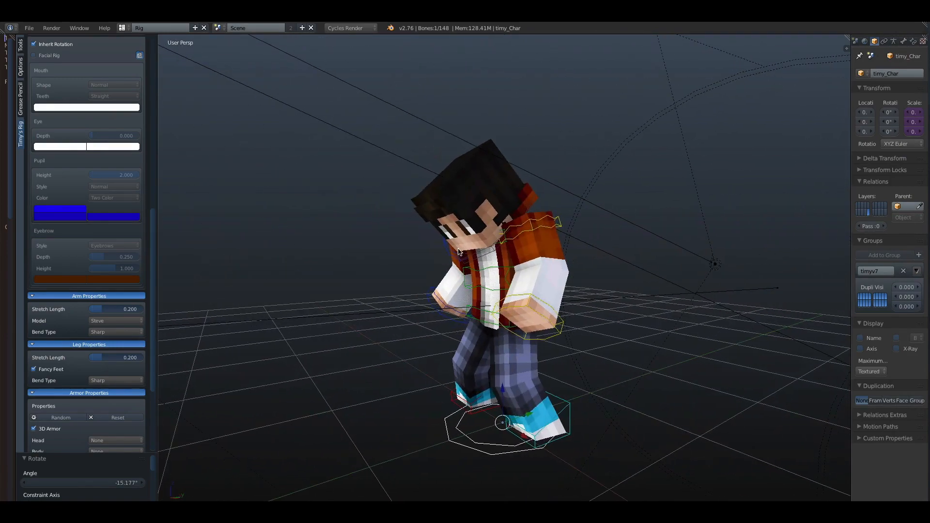
Step: Lift the character's bowed head by rotating its bone upward, and trackball-rotate it about -12.6° and -1.1° so the face looks forward
middle_click_drag(459, 251, 482, 265)
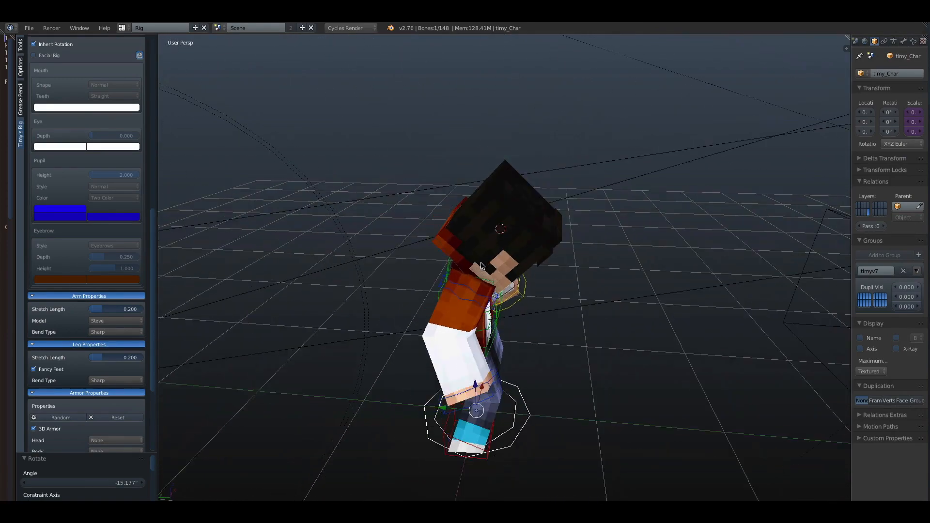
right_click(435, 243)
key("r")
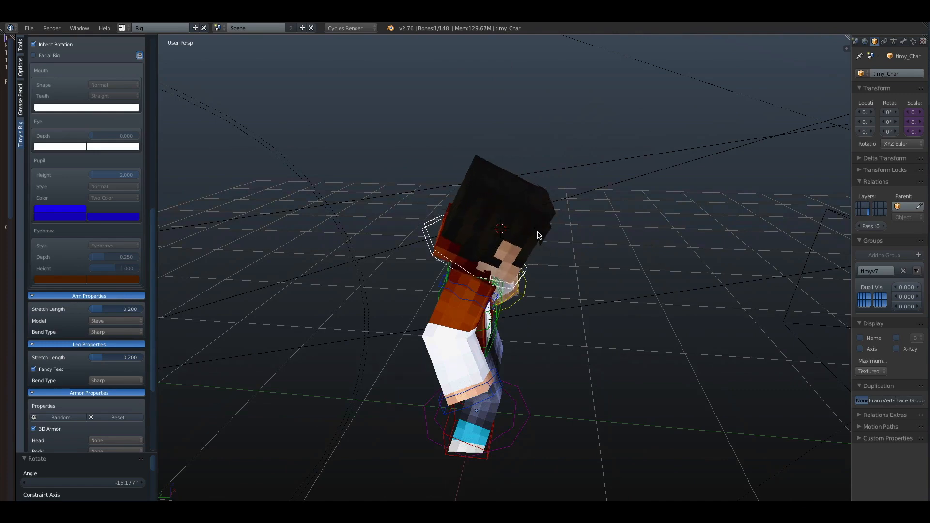
left_click(539, 234)
middle_click_drag(528, 233, 427, 219)
key("r")
key("r")
left_click(426, 211)
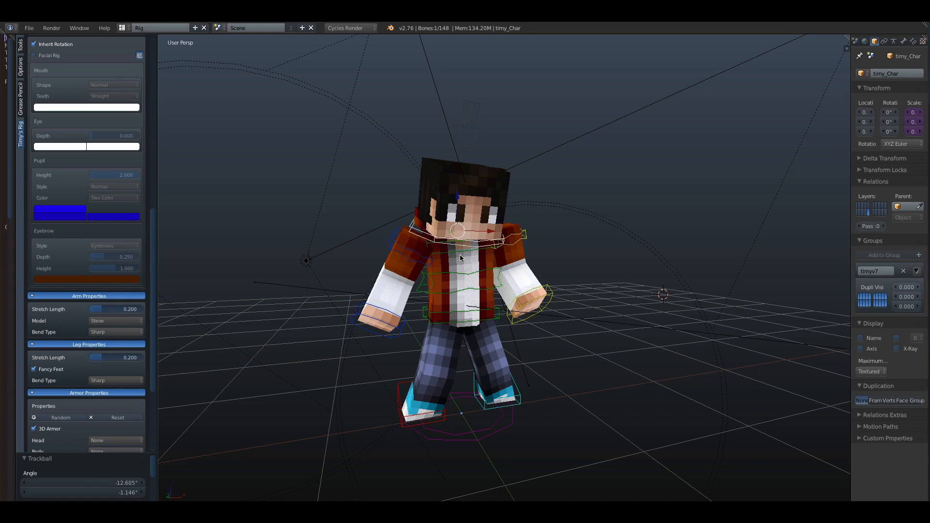
scroll(466, 258, "down", 1)
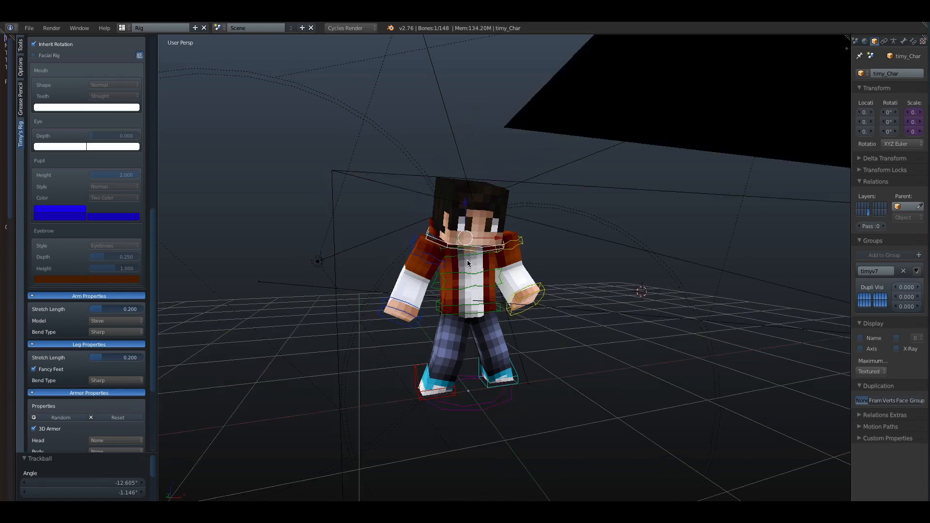
middle_click_drag(467, 260, 510, 264)
right_click(499, 276)
key("r")
key("r")
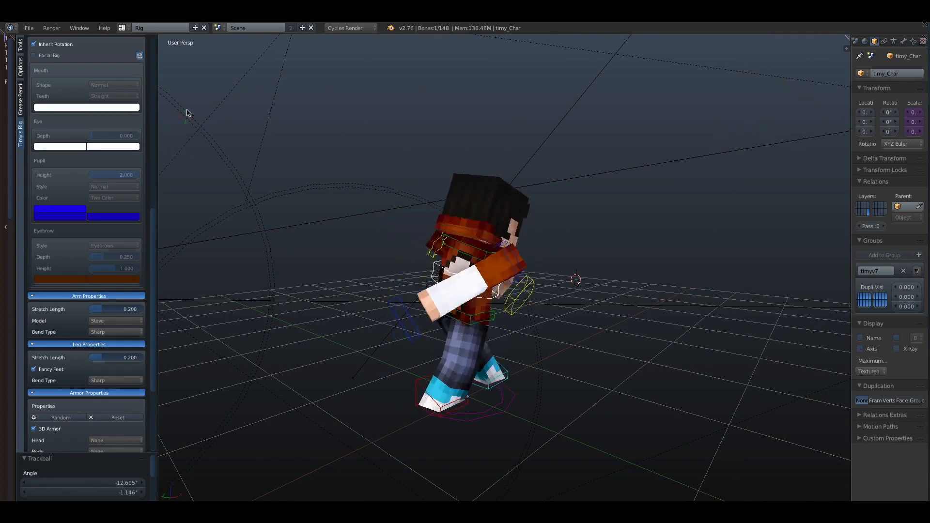
right_click(759, 106)
Step: Move the character's right hand control up above the shoulder so the arm is raised beside the head in a waving pose
scroll(644, 182, "up", 1)
middle_click_drag(631, 200, 509, 239)
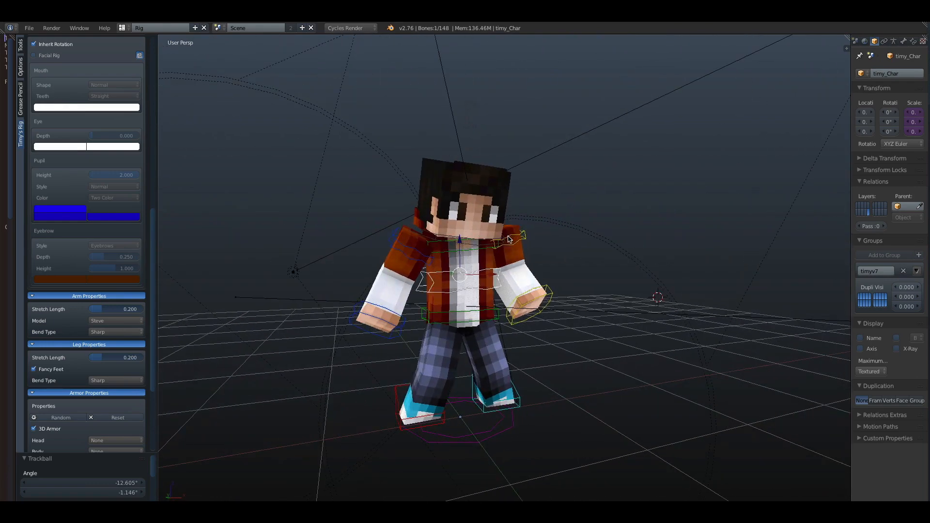
right_click(382, 335)
key("g")
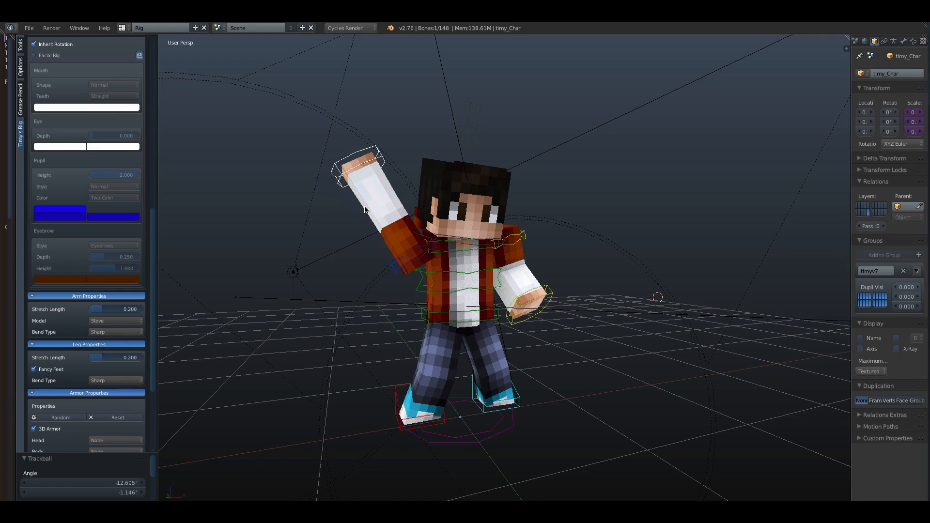
key("Escape")
middle_click_drag(525, 204, 496, 207)
key("g")
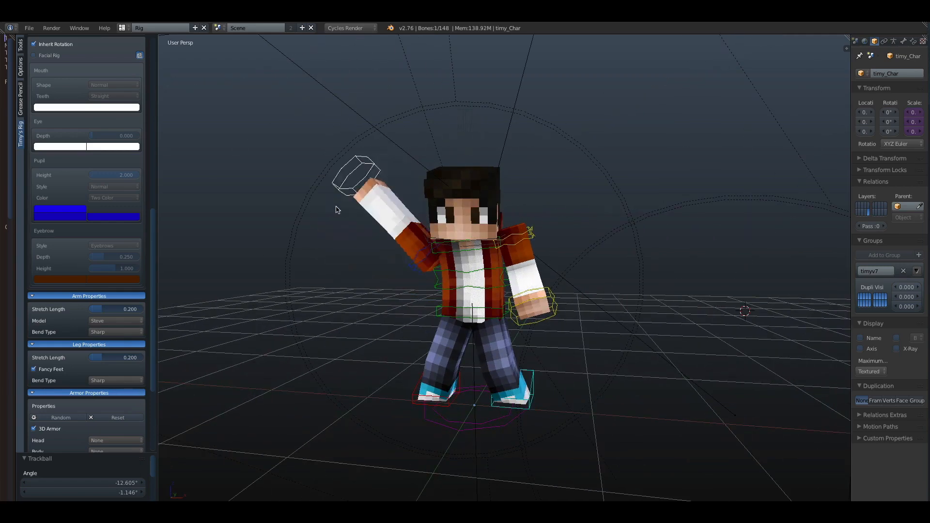
left_click(403, 191)
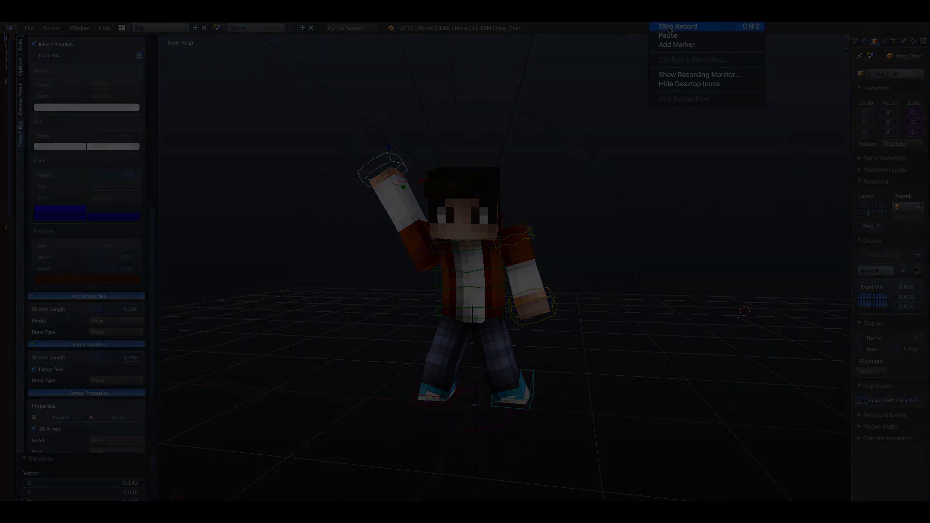